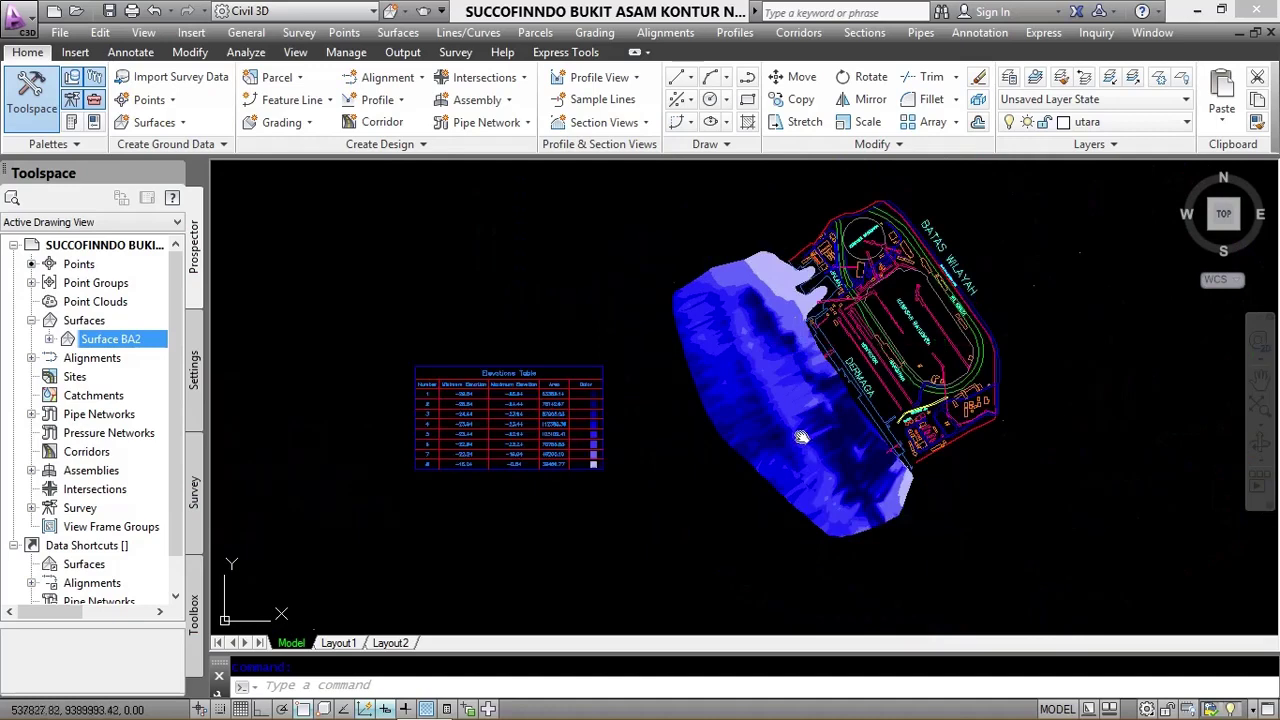
Examine the blue elevation-shaded surface alongside the DERMAGA area, both up close and as a whole
middle_drag(804, 436, 740, 441)
mouse_move(740, 441)
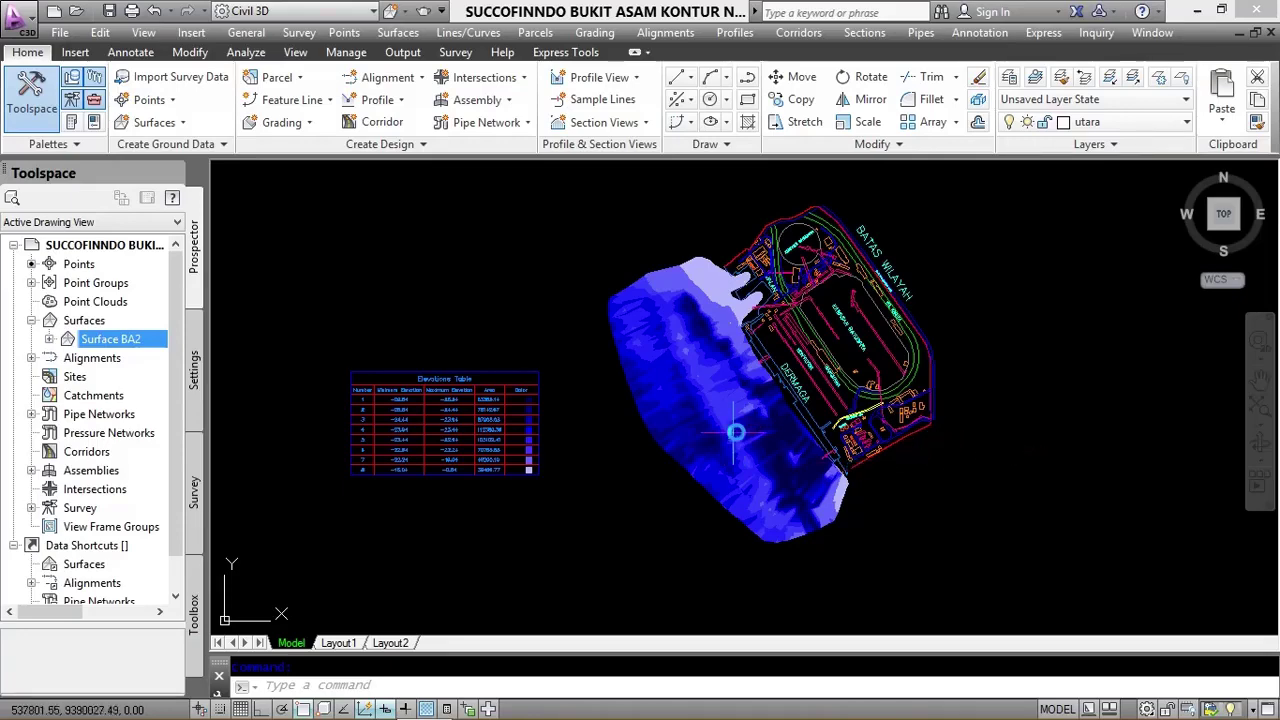
scroll(735, 432, up, 5)
scroll(774, 449, down, 2)
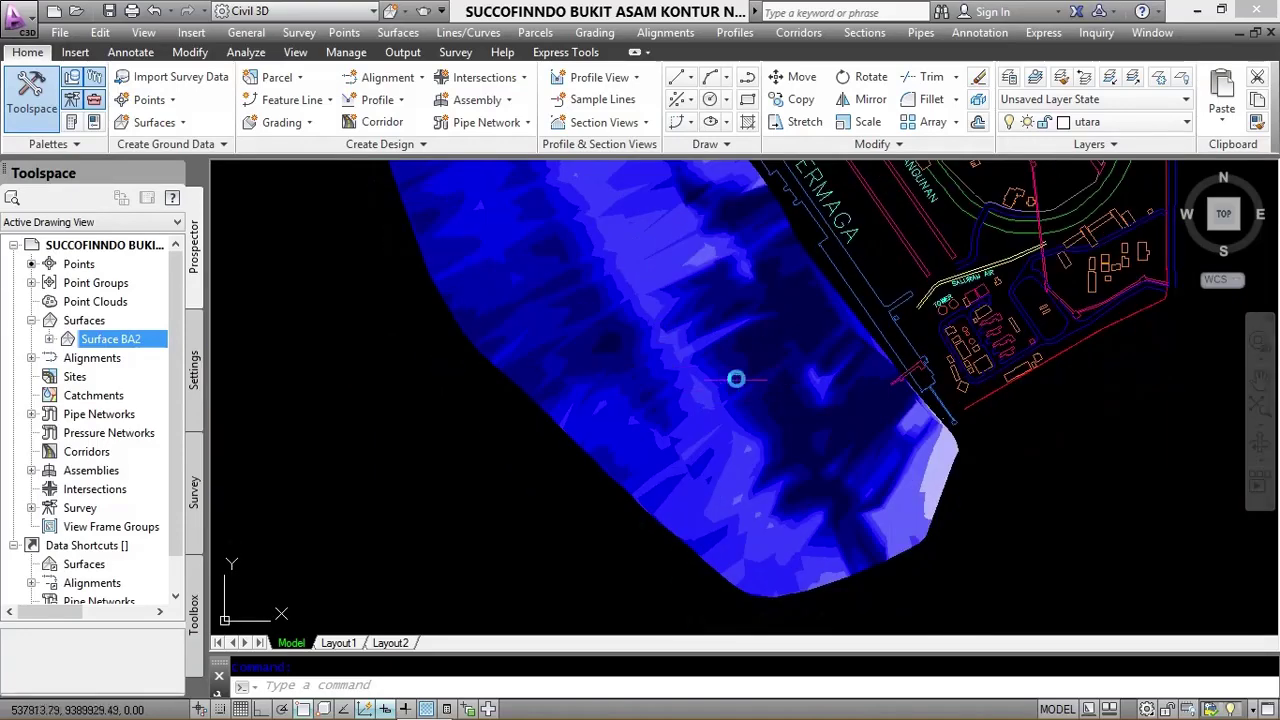
scroll(750, 376, up, 4)
middle_drag(777, 346, 786, 369)
scroll(786, 367, down, 2)
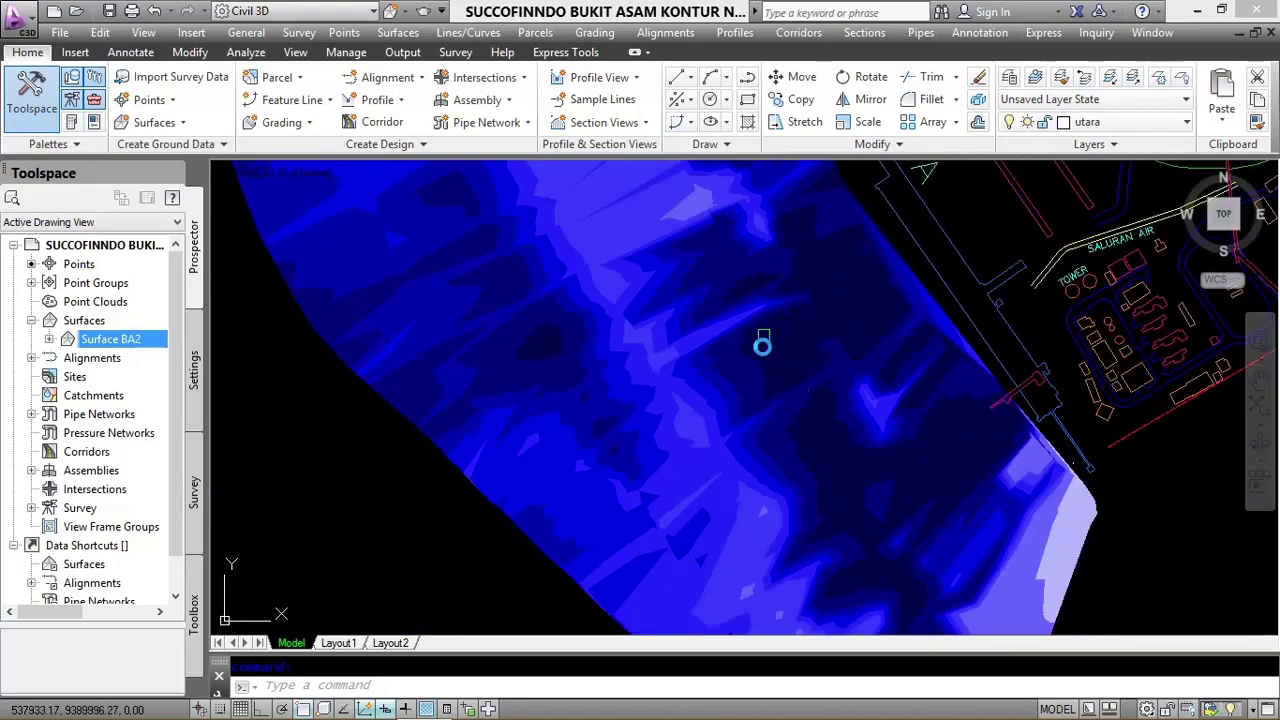
scroll(765, 343, down, 2)
scroll(800, 345, down, 2)
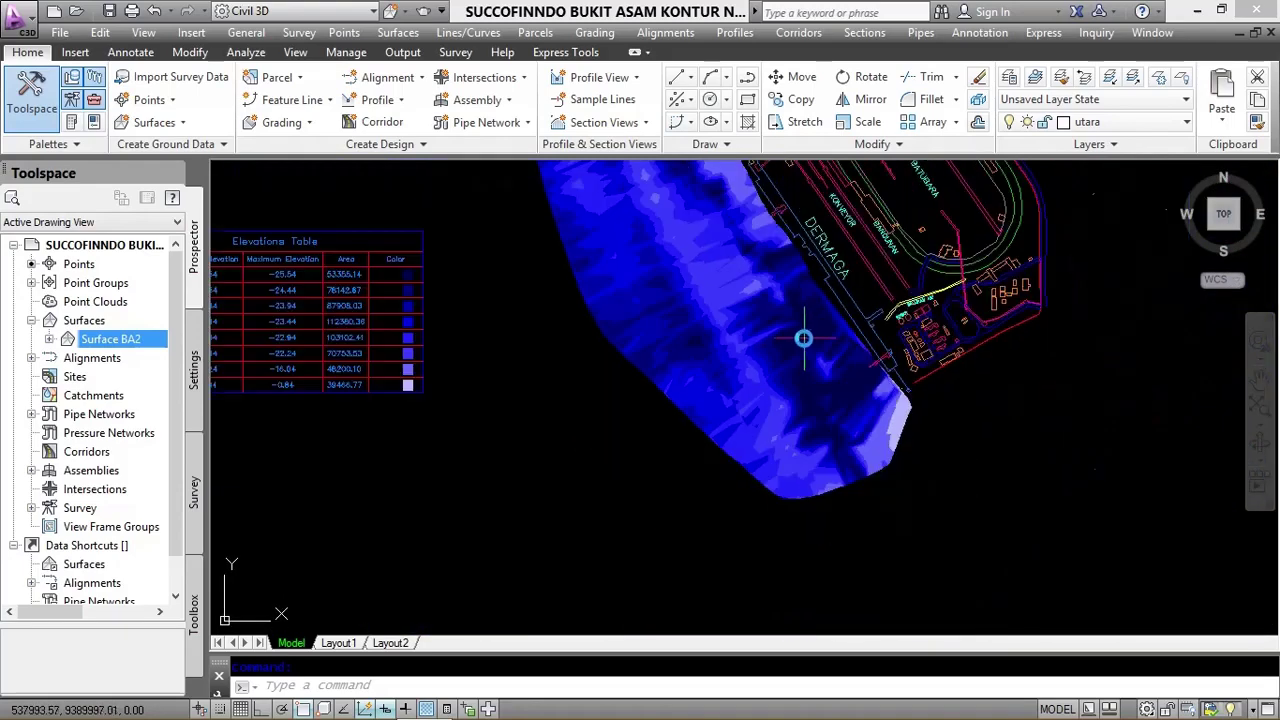
middle_drag(804, 338, 806, 428)
middle_drag(772, 369, 780, 407)
scroll(779, 408, down, 2)
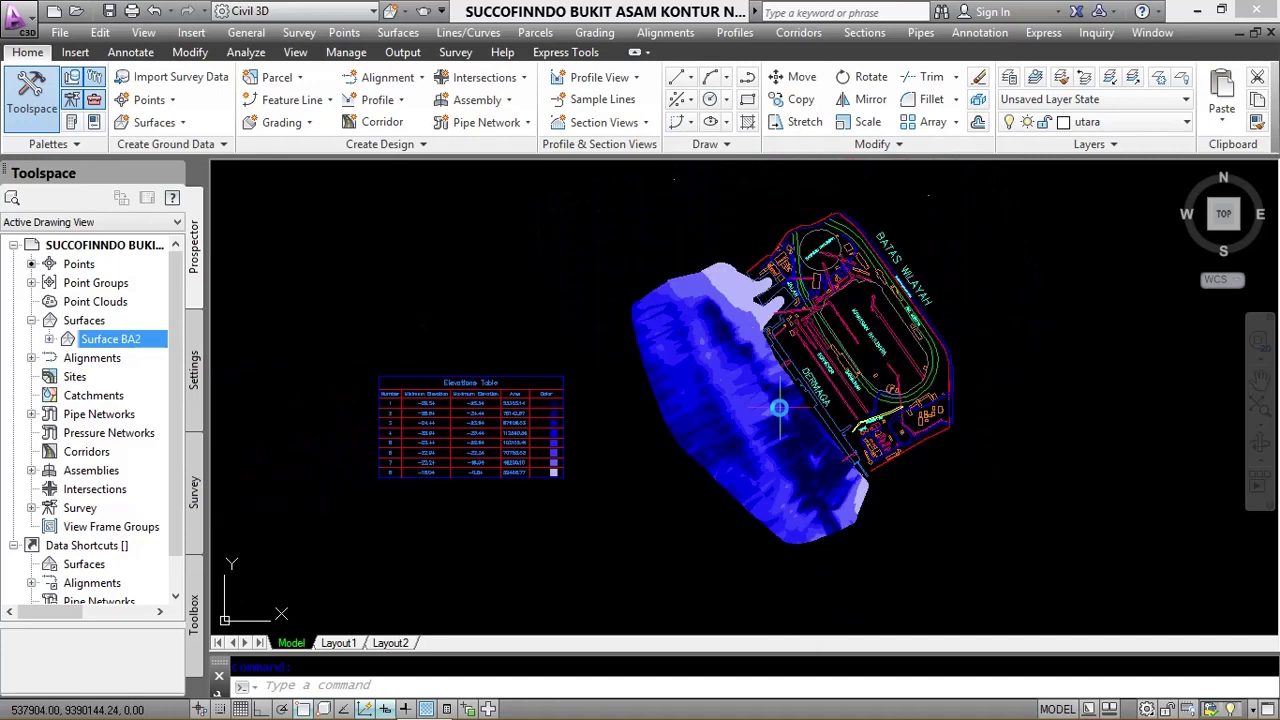
mouse_move(779, 408)
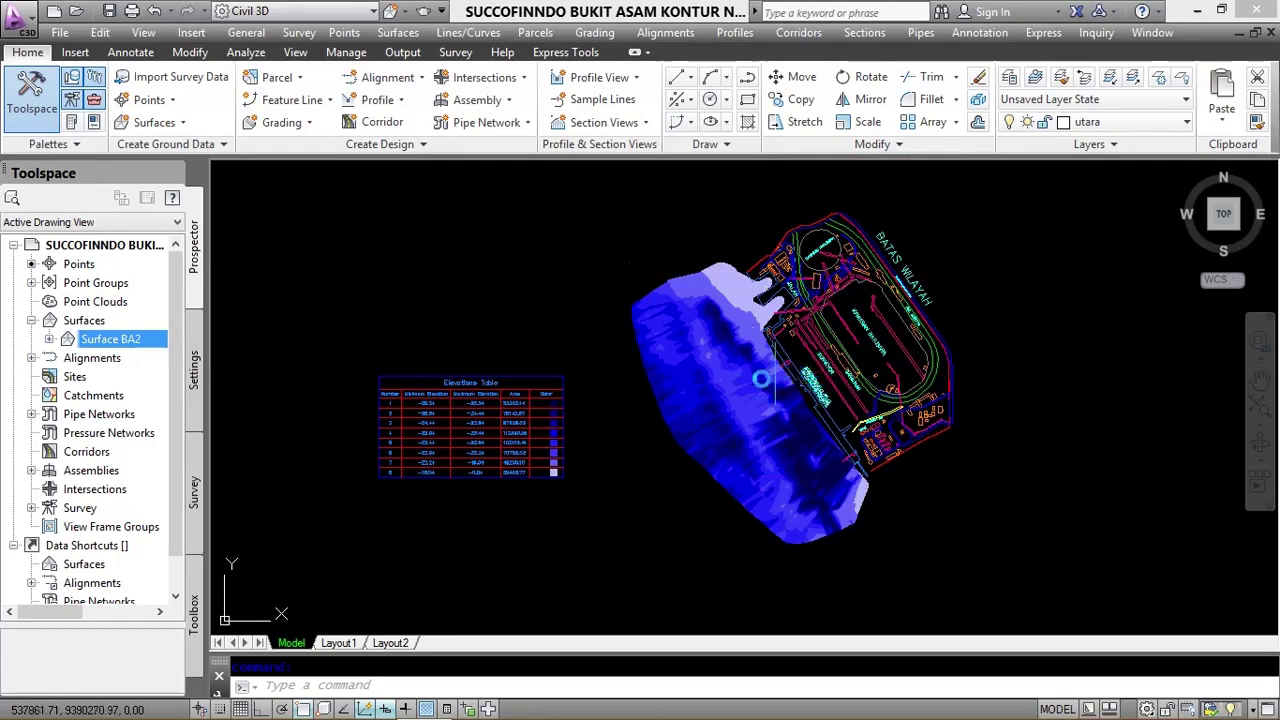
scroll(710, 378, up, 1)
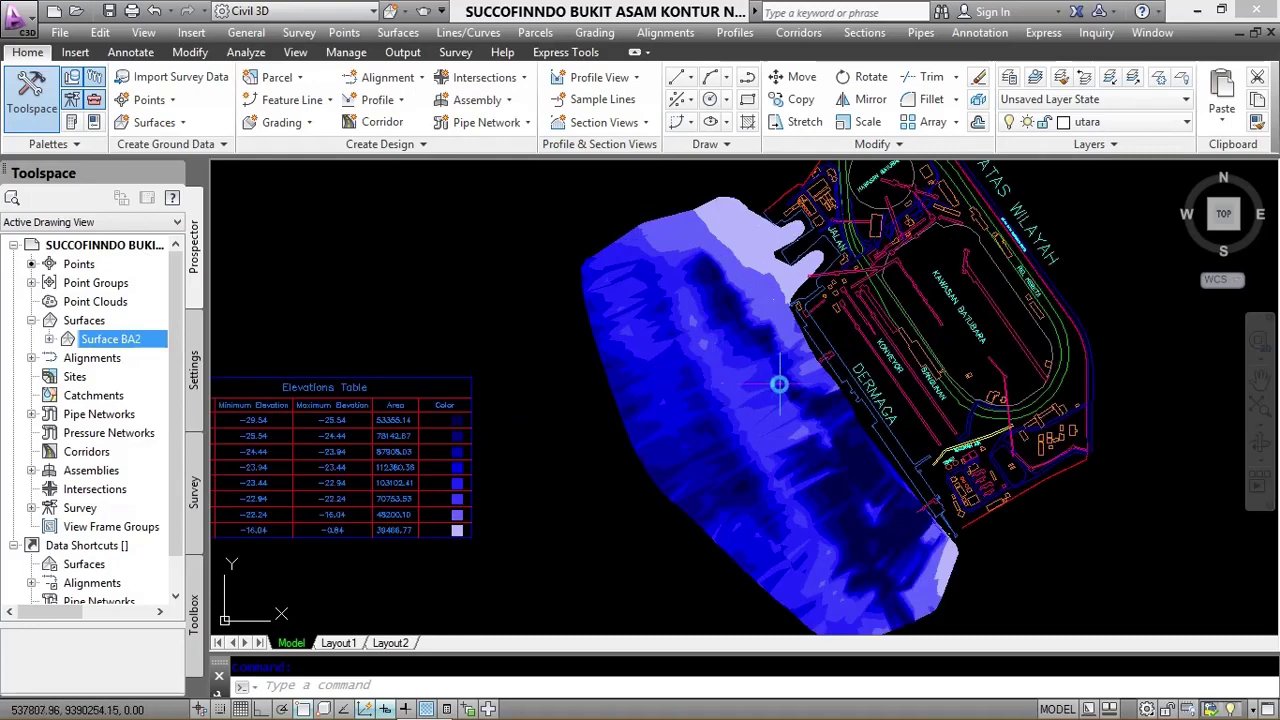
scroll(875, 387, up, 1)
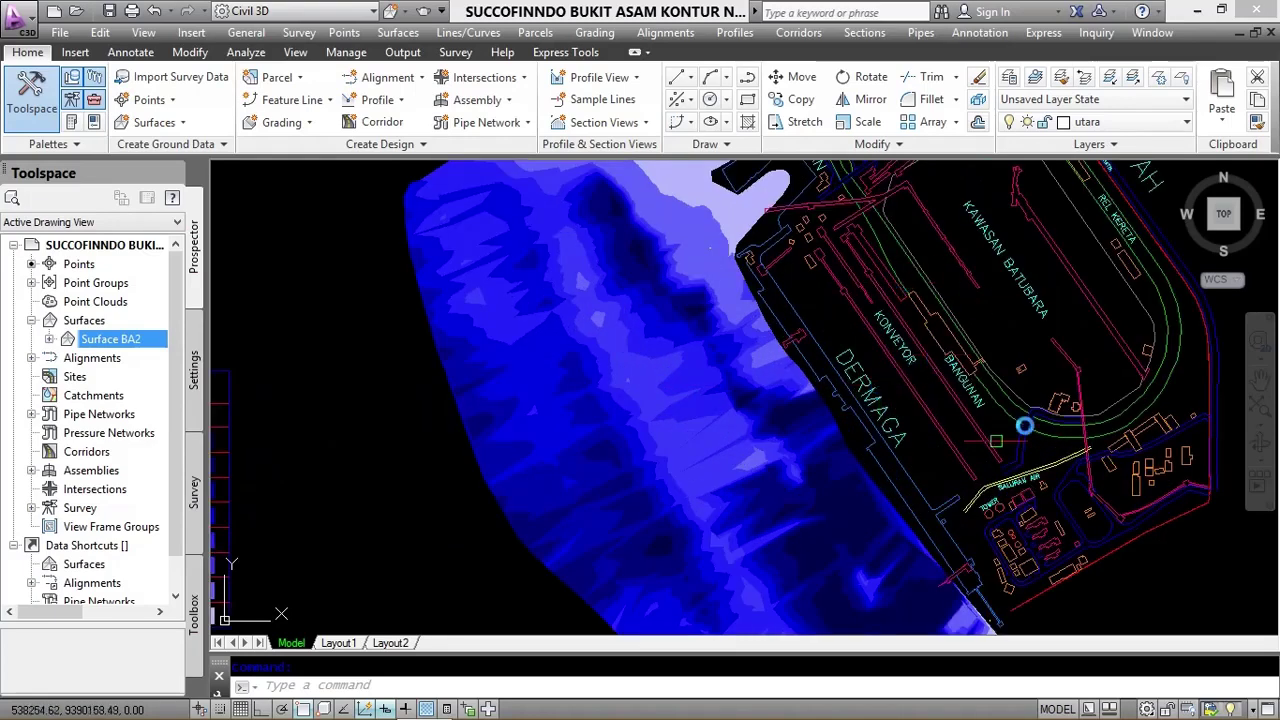
scroll(1023, 429, down, 2)
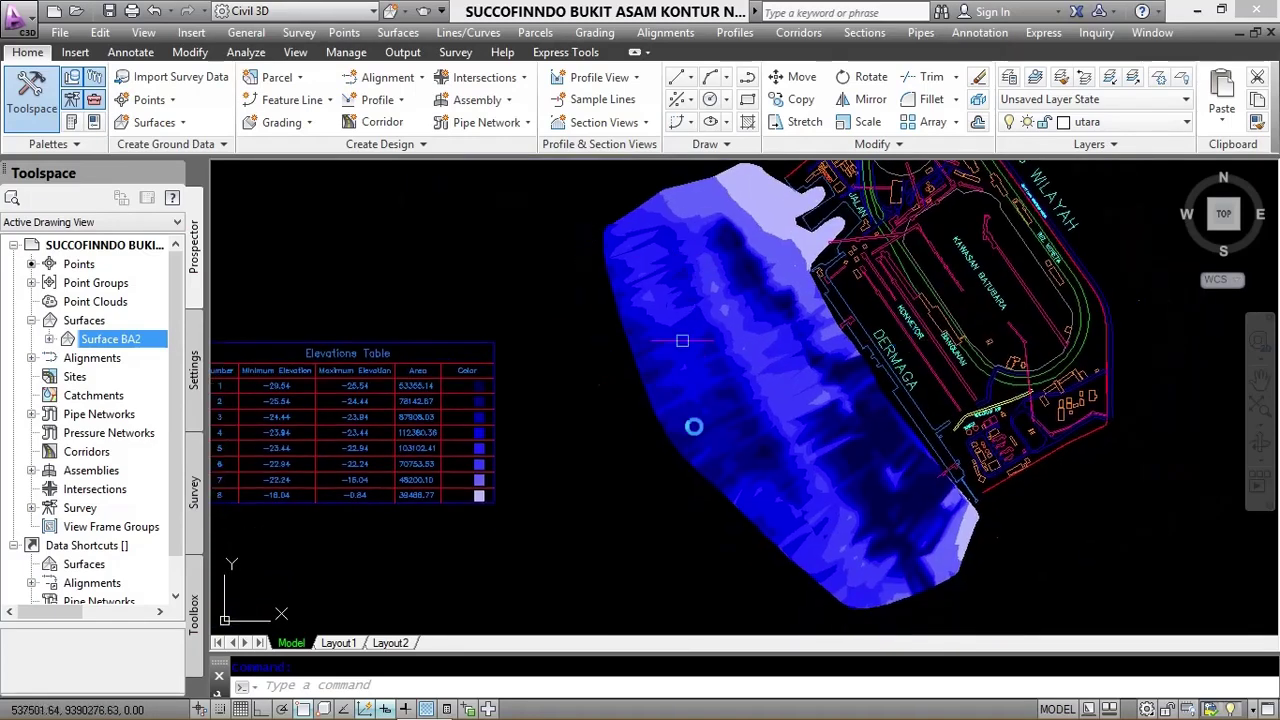
Examine the Elevations Table with its elevation ranges, areas and colours, and compare it with the shaded surface
middle_drag(657, 421, 835, 404)
scroll(488, 372, up, 4)
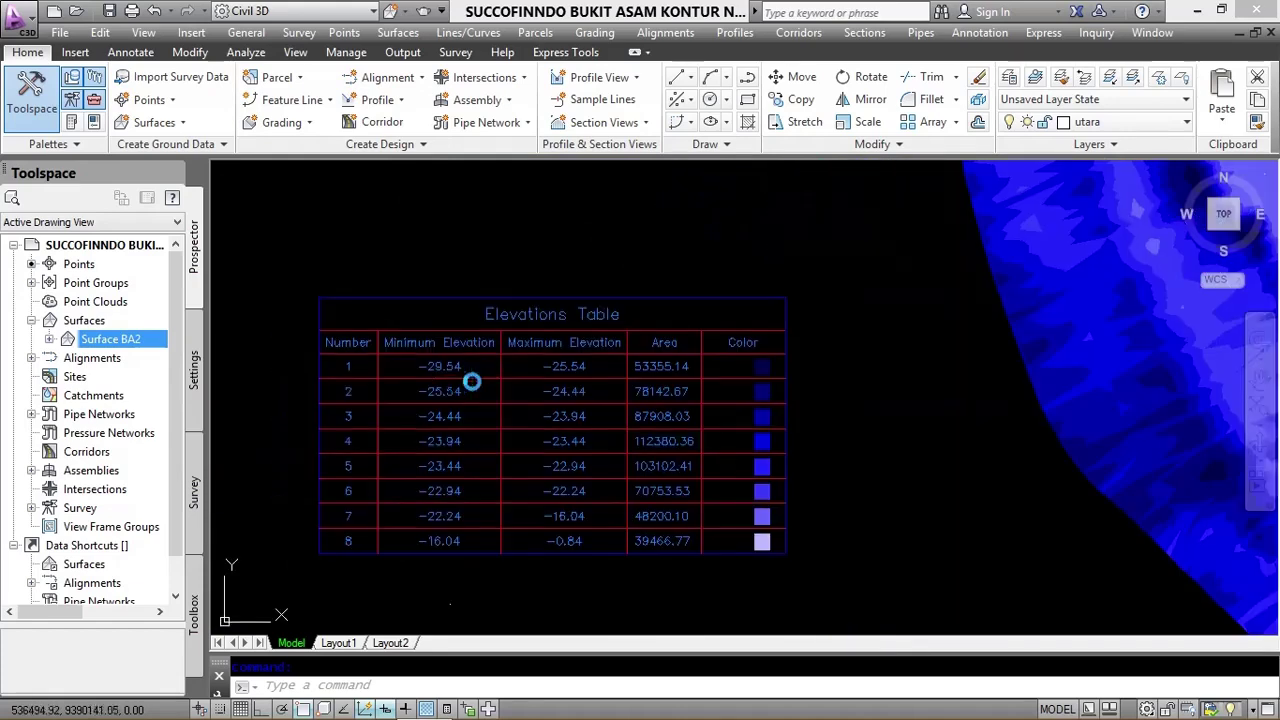
scroll(637, 338, down, 2)
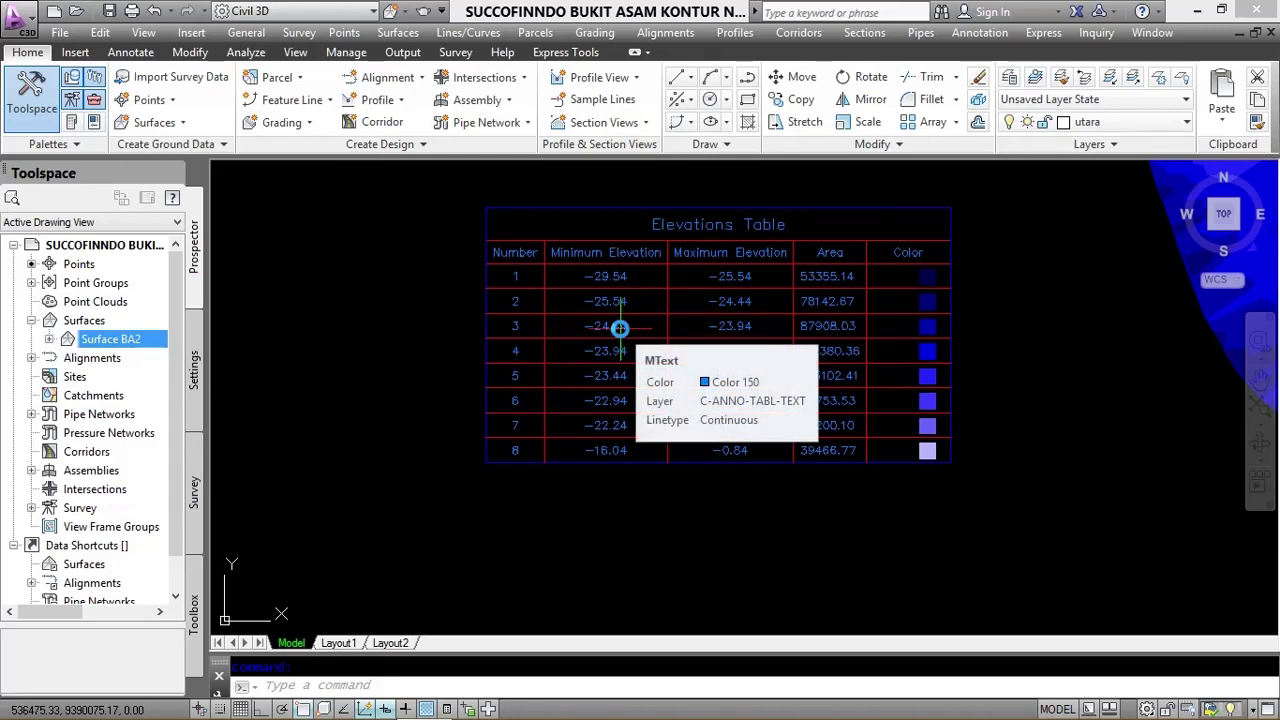
middle_drag(980, 354, 760, 367)
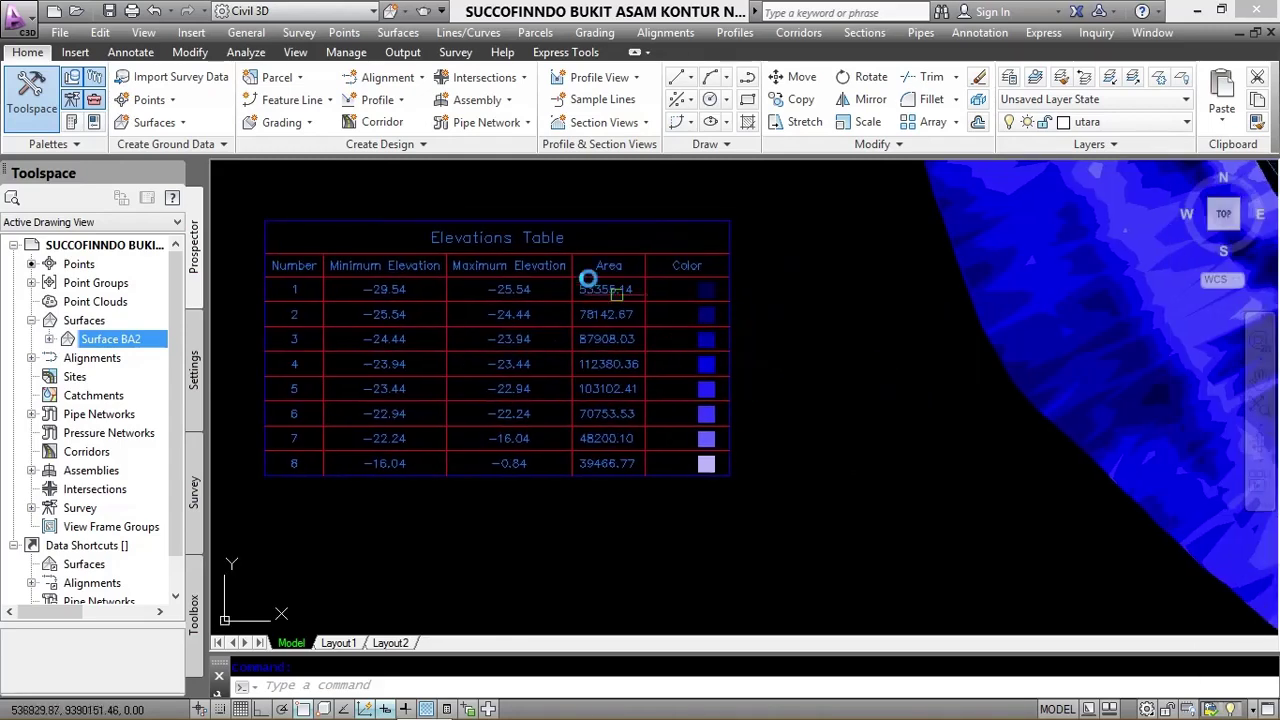
scroll(757, 411, down, 2)
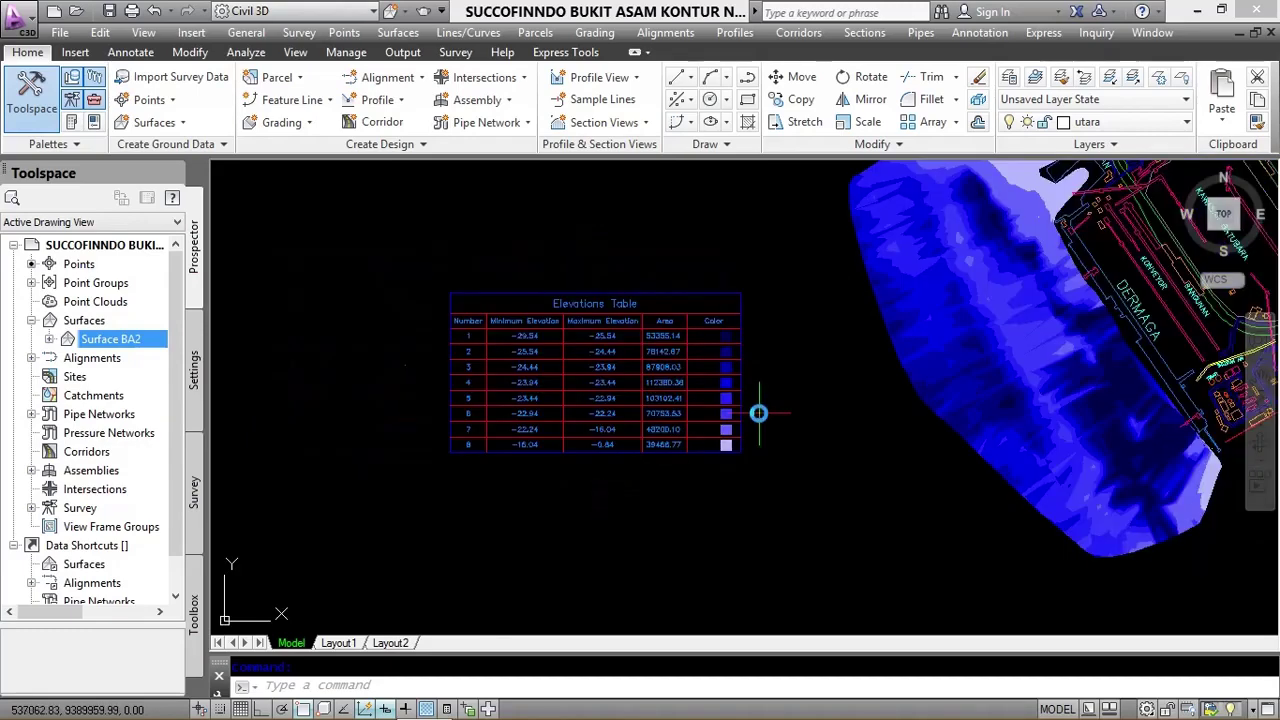
middle_drag(994, 405, 804, 445)
scroll(804, 445, down, 2)
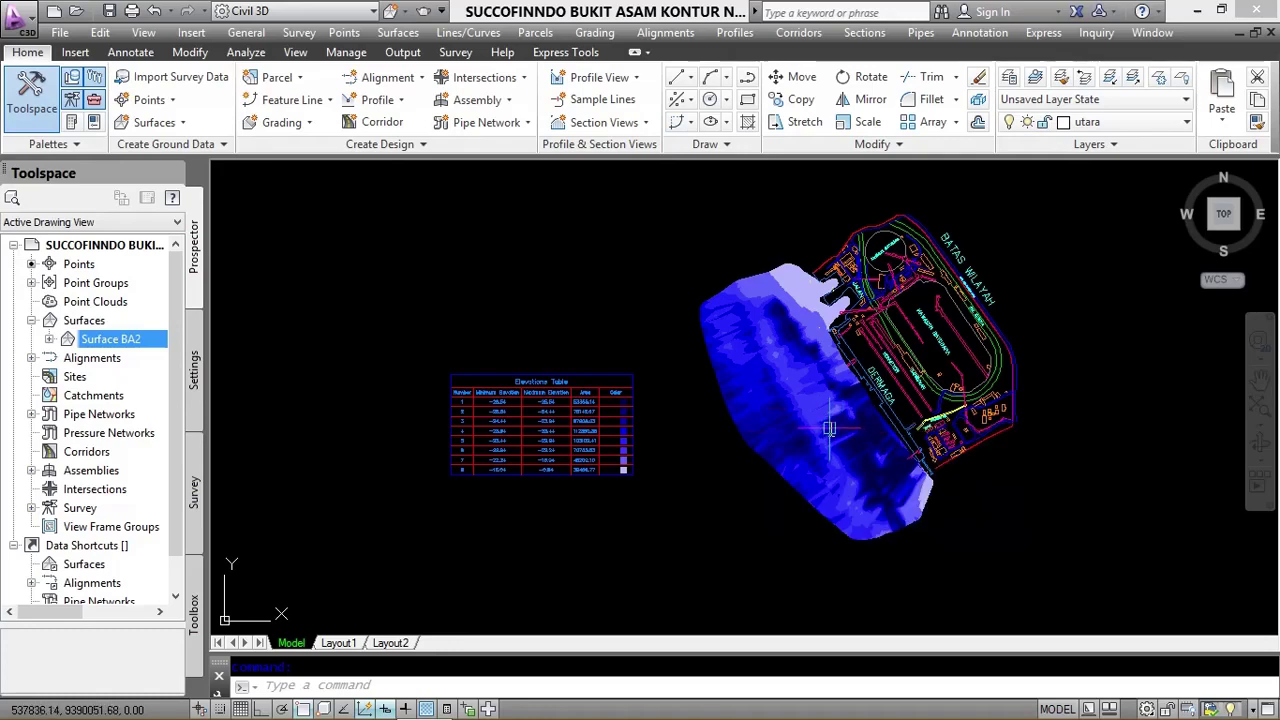
Erase the blue elevation shading and the Elevations Table from the drawing
click(829, 427)
key(Delete)
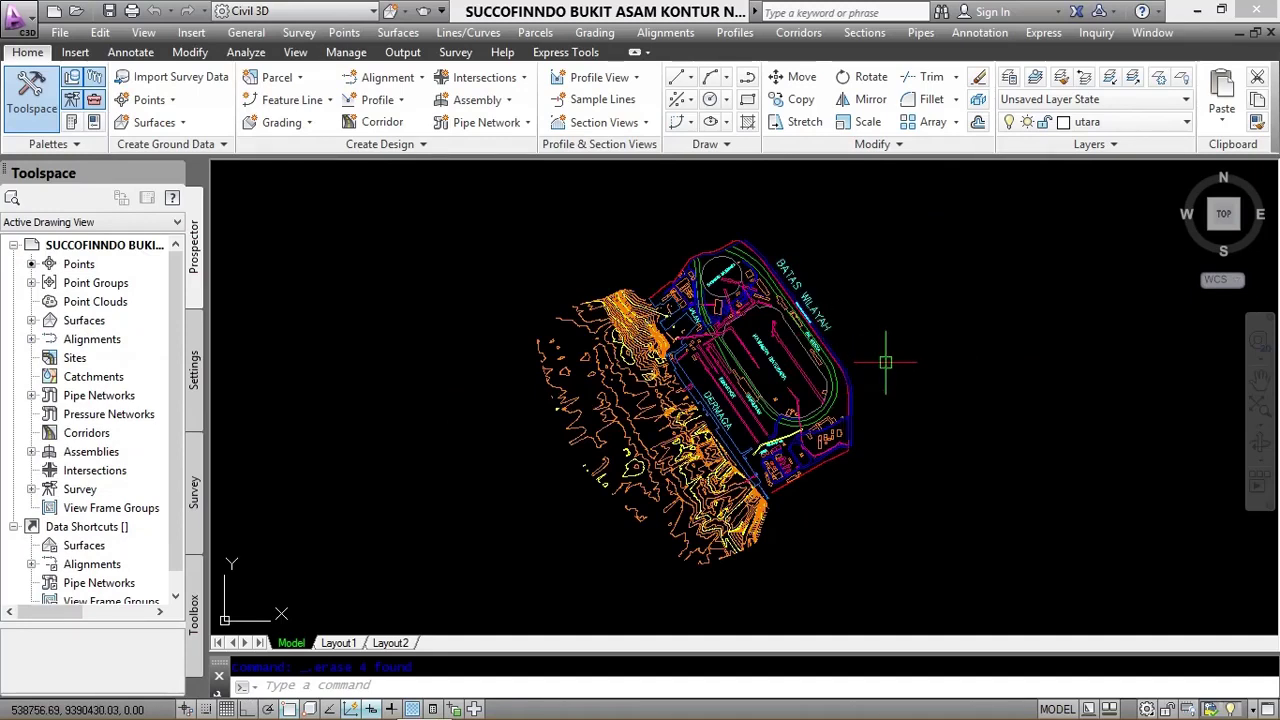
scroll(885, 362, up, 4)
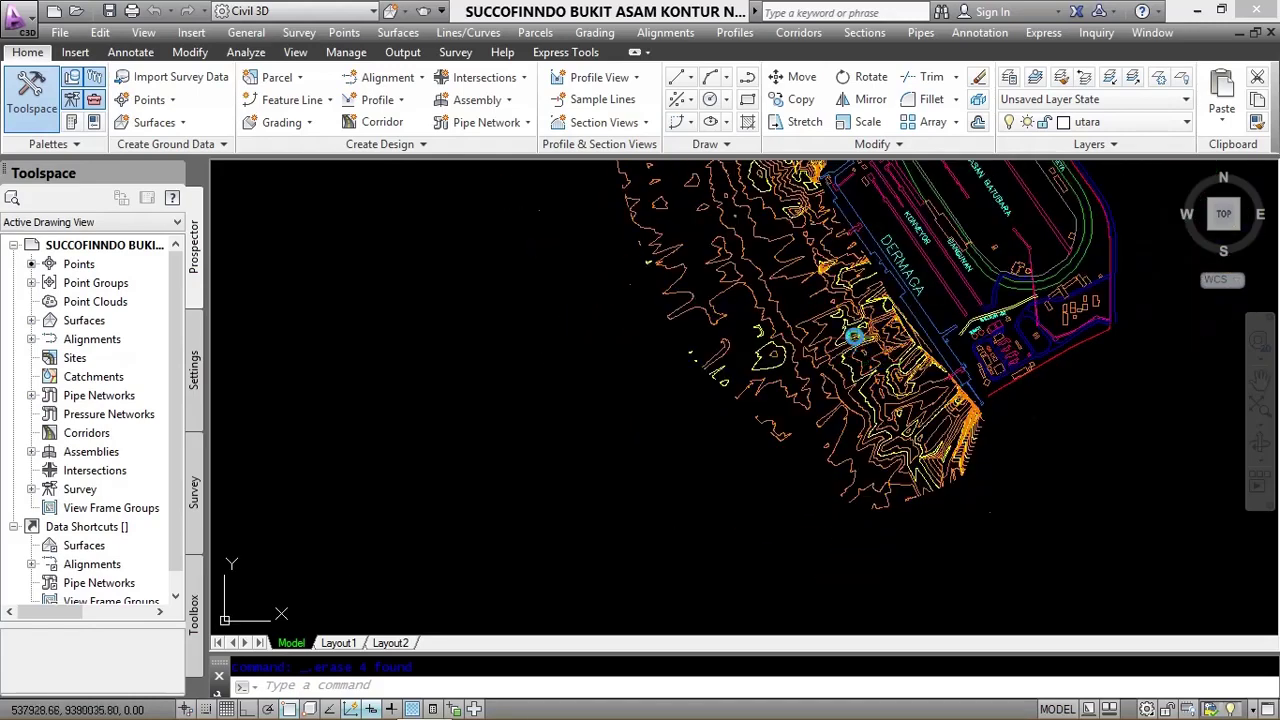
scroll(854, 337, down, 3)
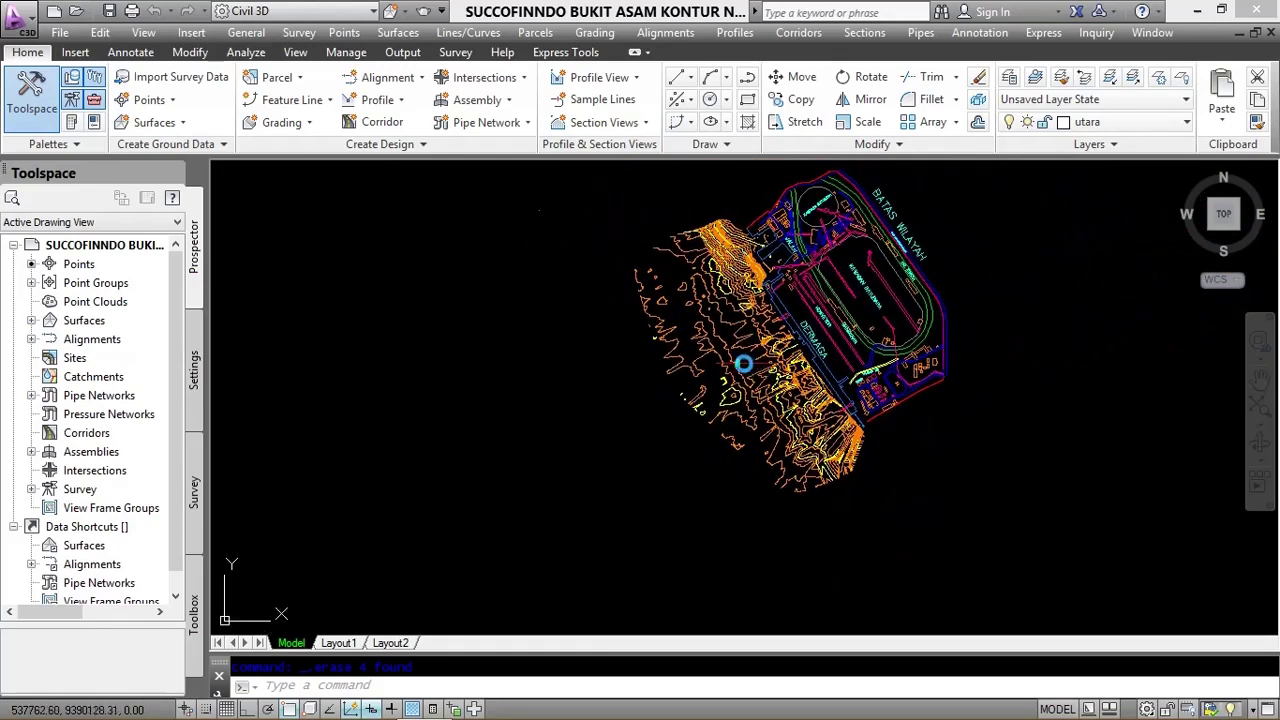
mouse_move(744, 364)
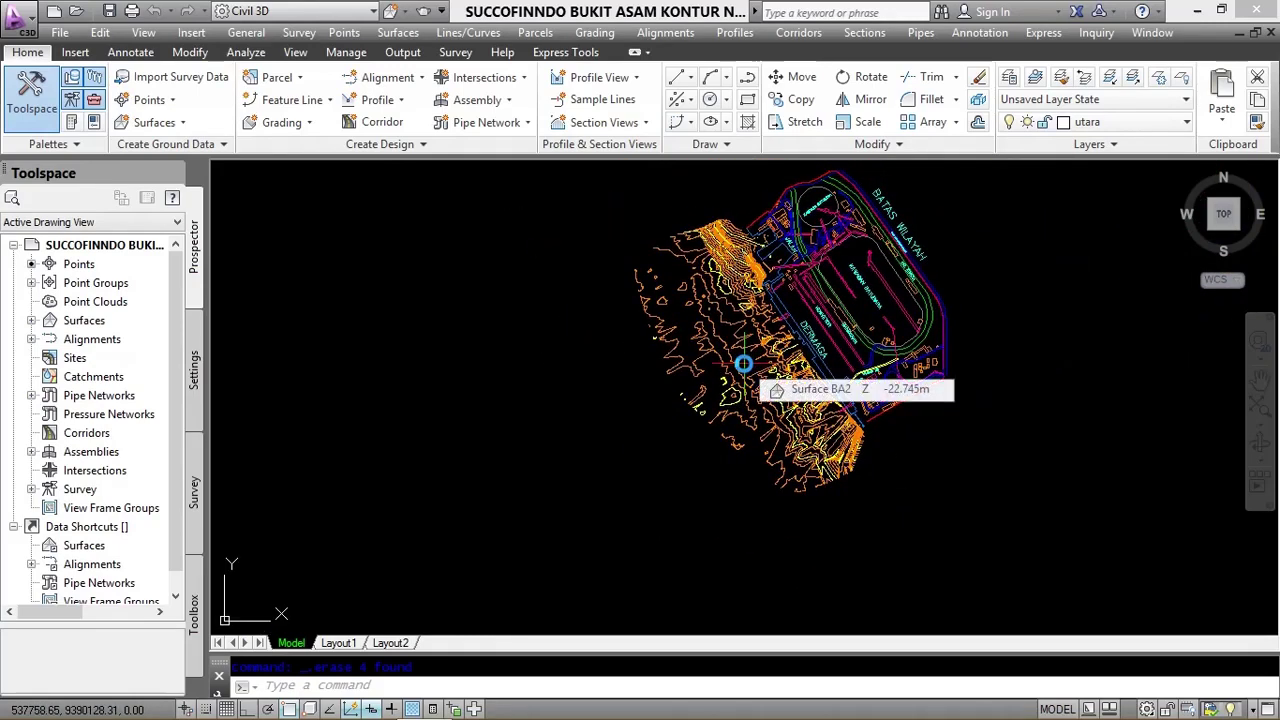
middle_drag(762, 337, 732, 368)
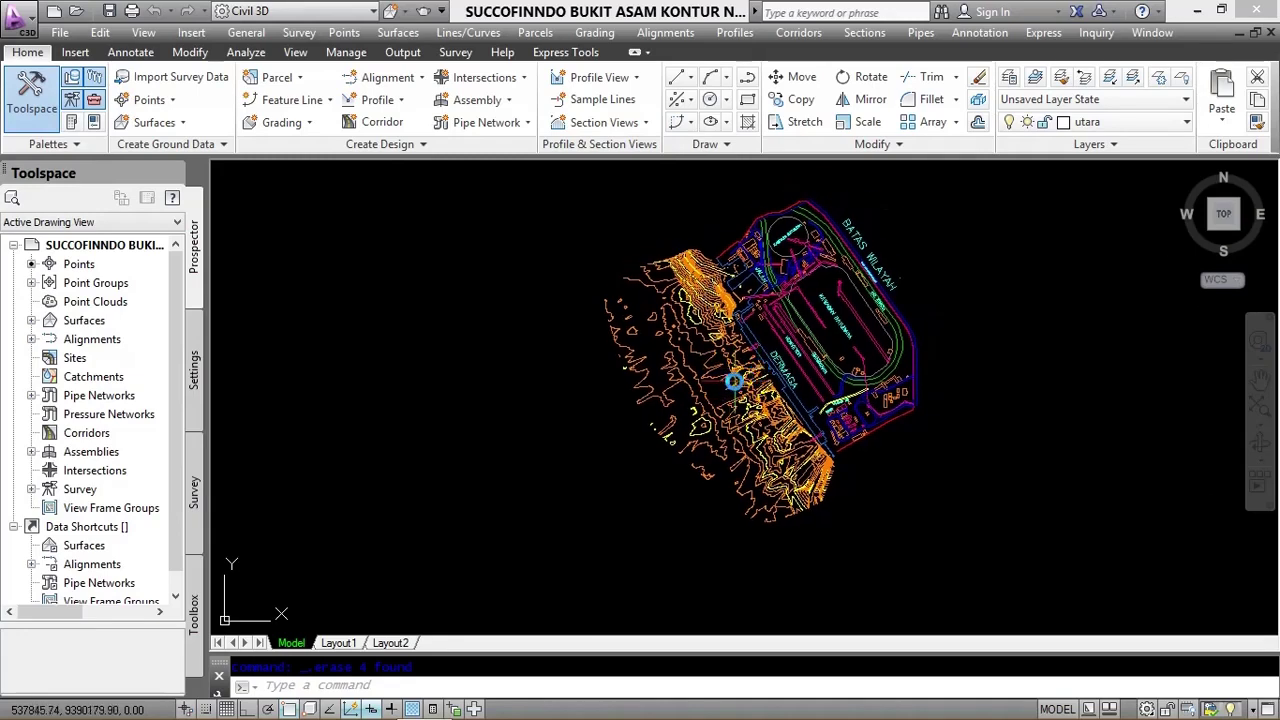
Open the properties of Surface BA2 and choose Elevations as the analysis type
click(31, 321)
click(106, 344)
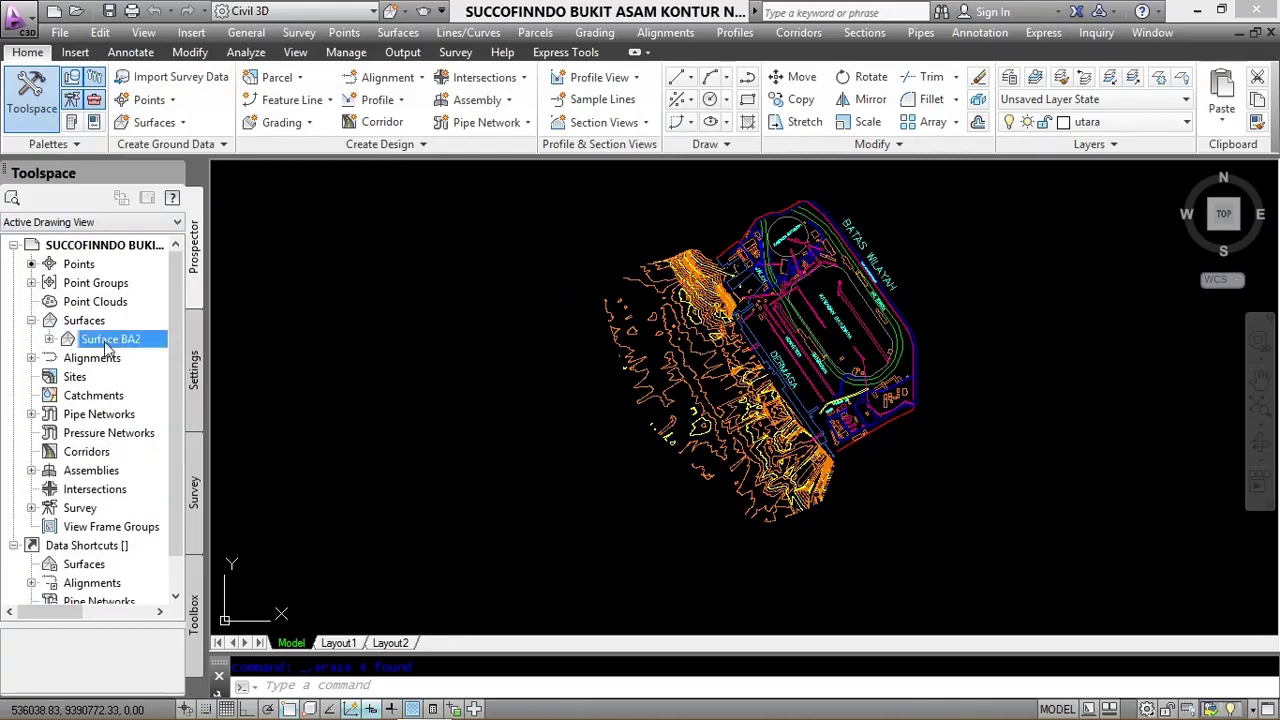
right_click(106, 344)
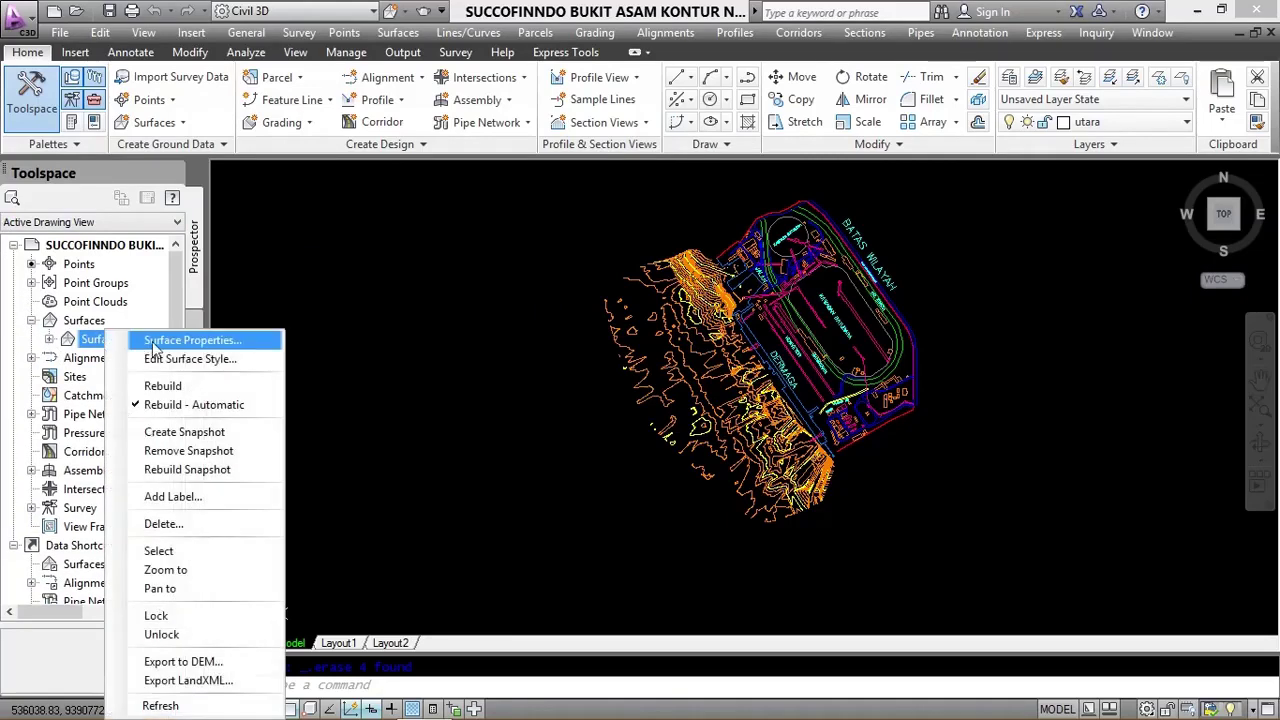
click(214, 342)
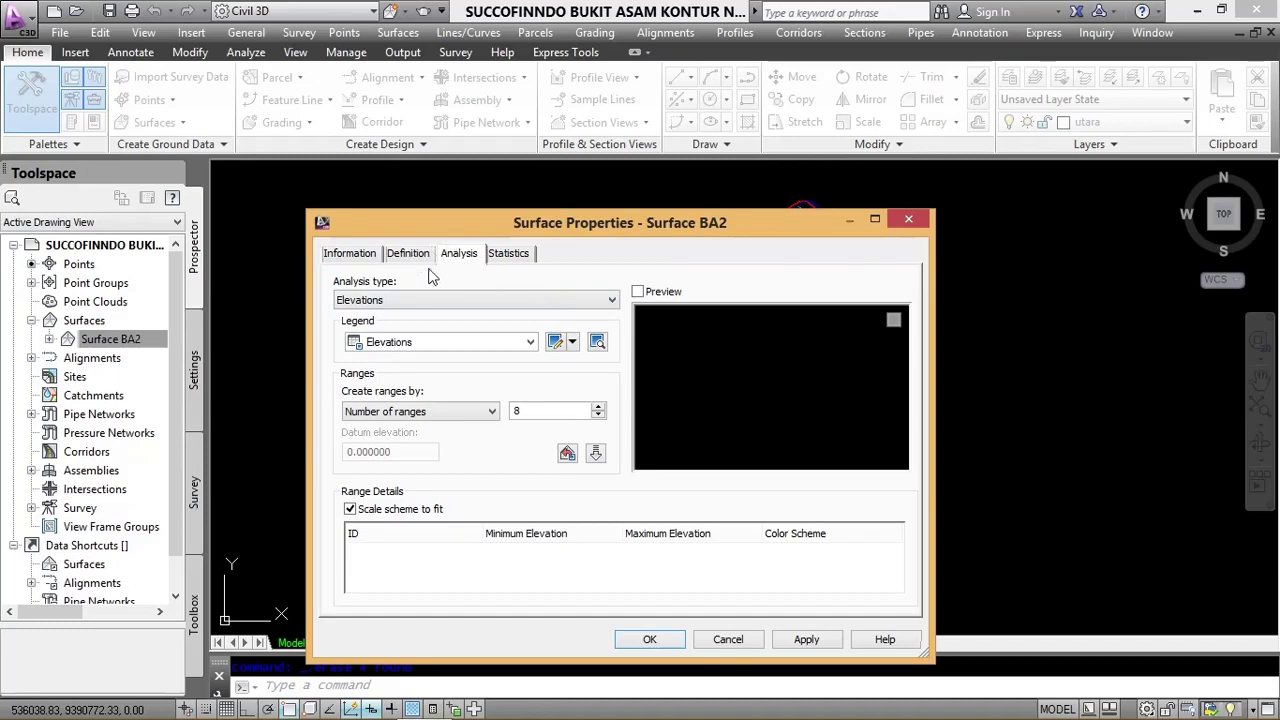
click(405, 299)
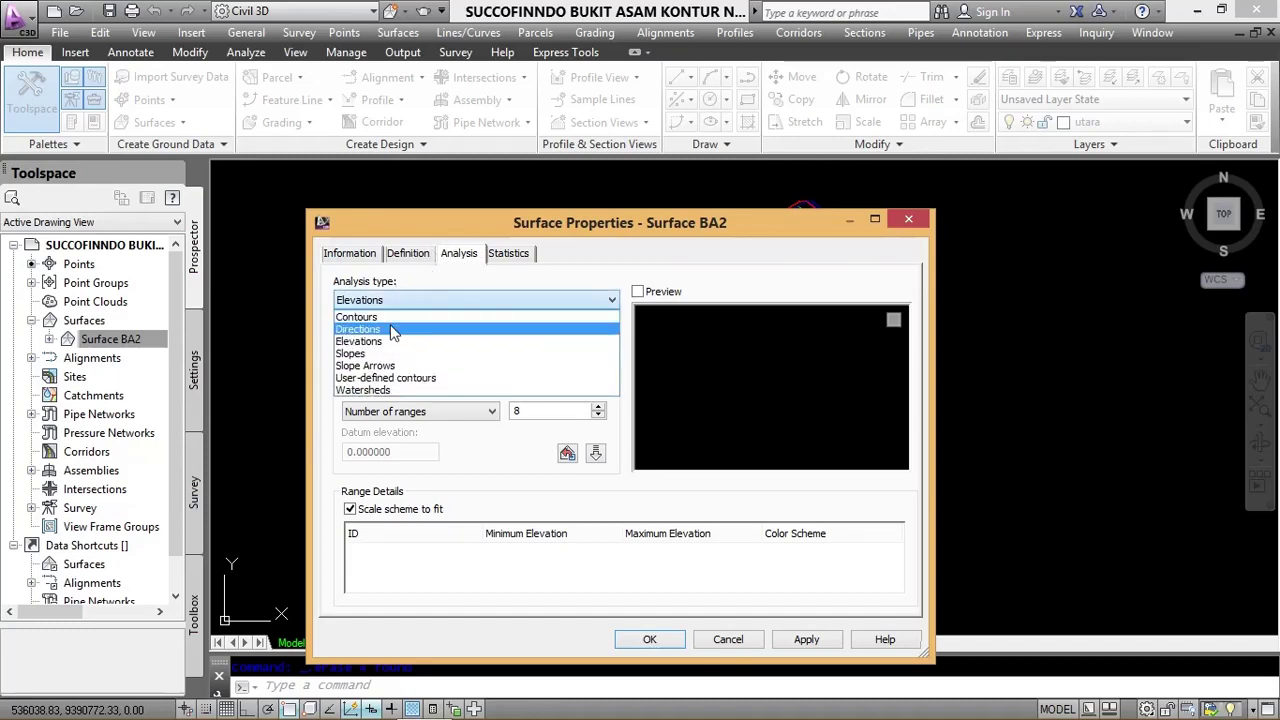
click(372, 346)
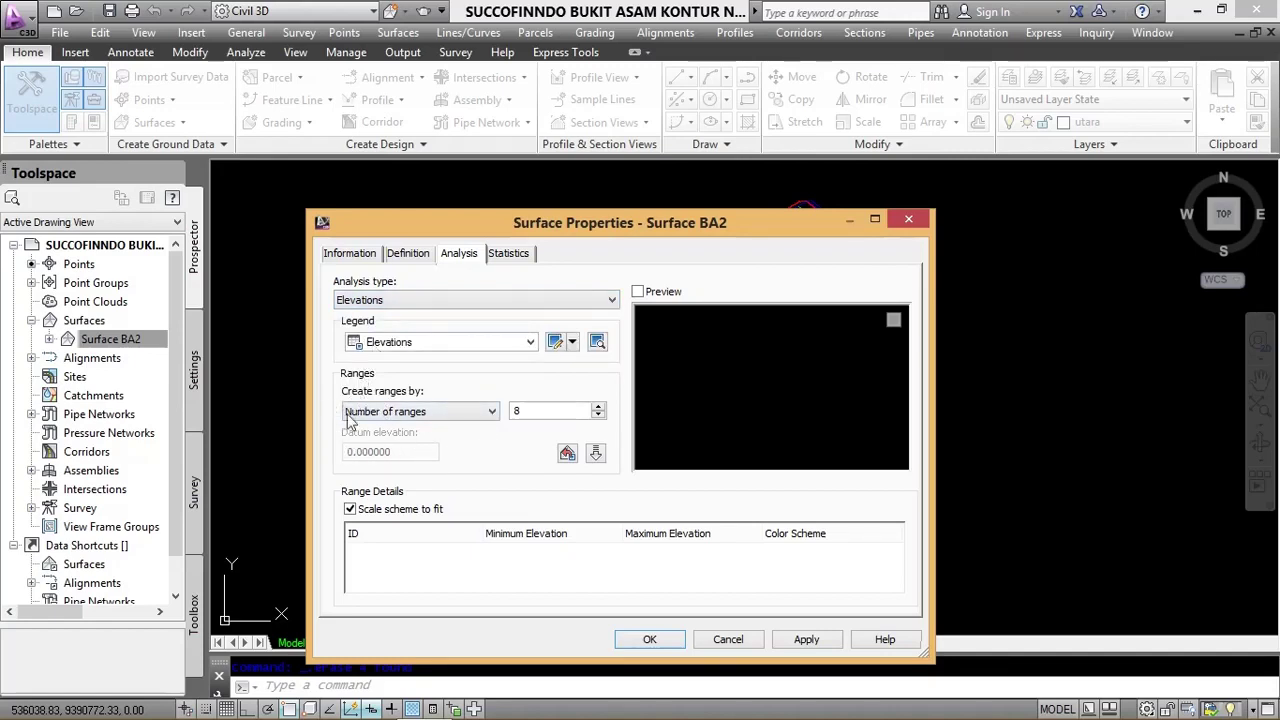
Run the elevation analysis by Number of ranges with 8 ranges, and maximise the dialog to show the full range details
click(420, 412)
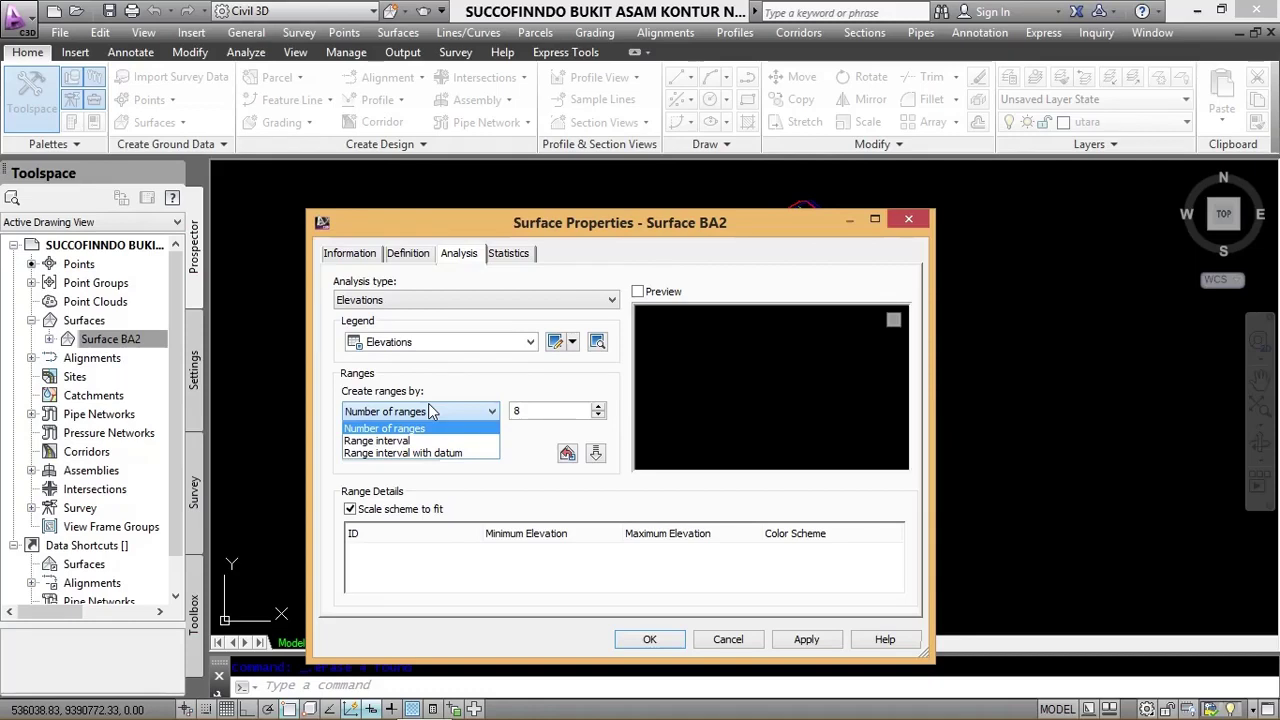
click(432, 413)
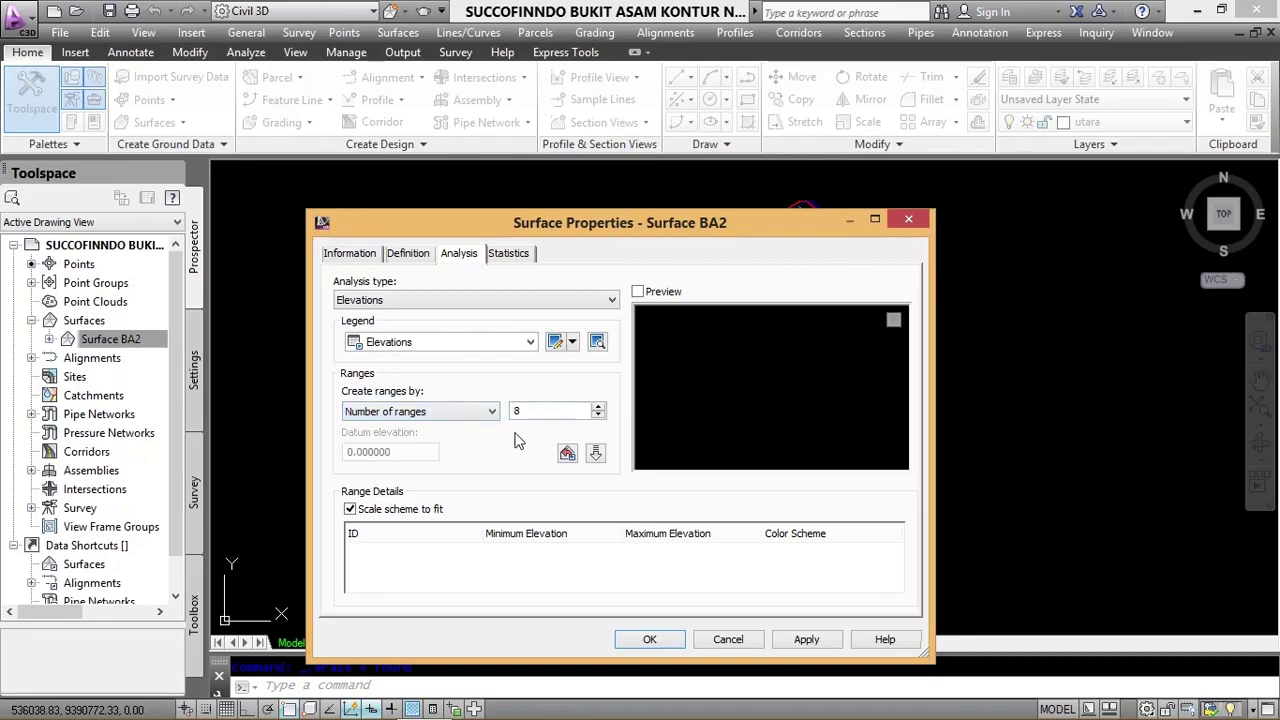
click(596, 456)
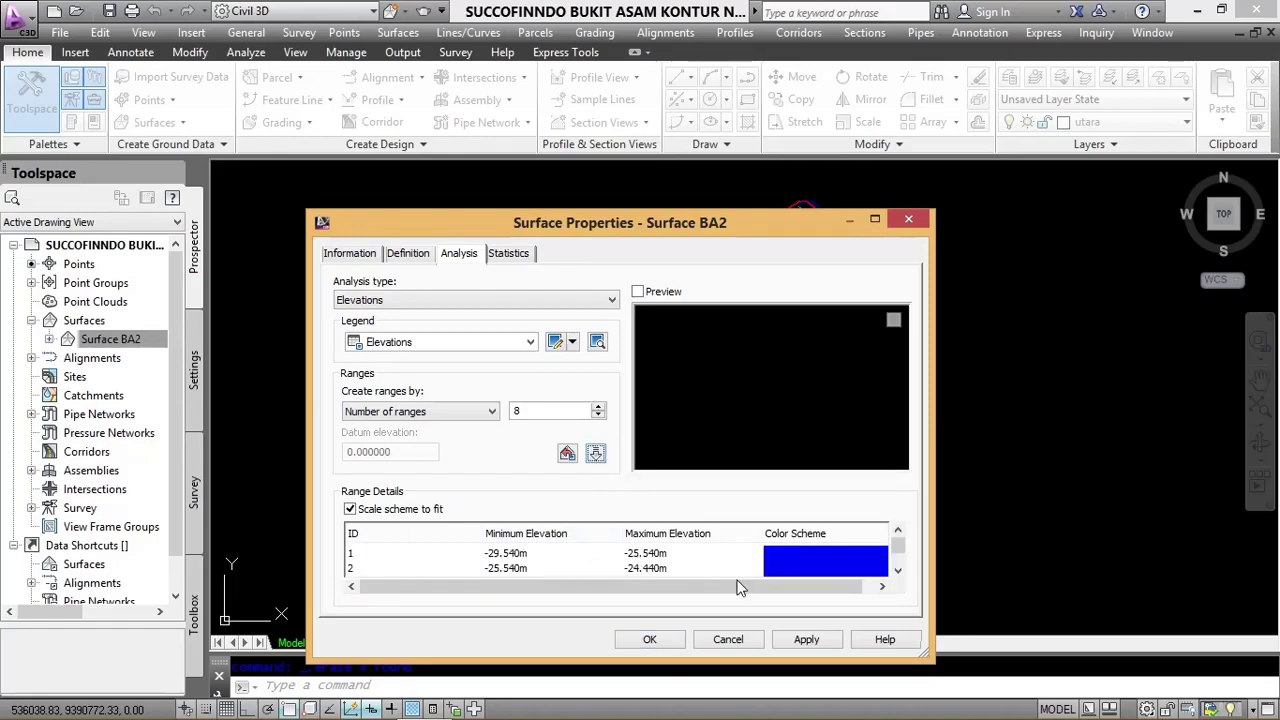
scroll(900, 568, down, 2)
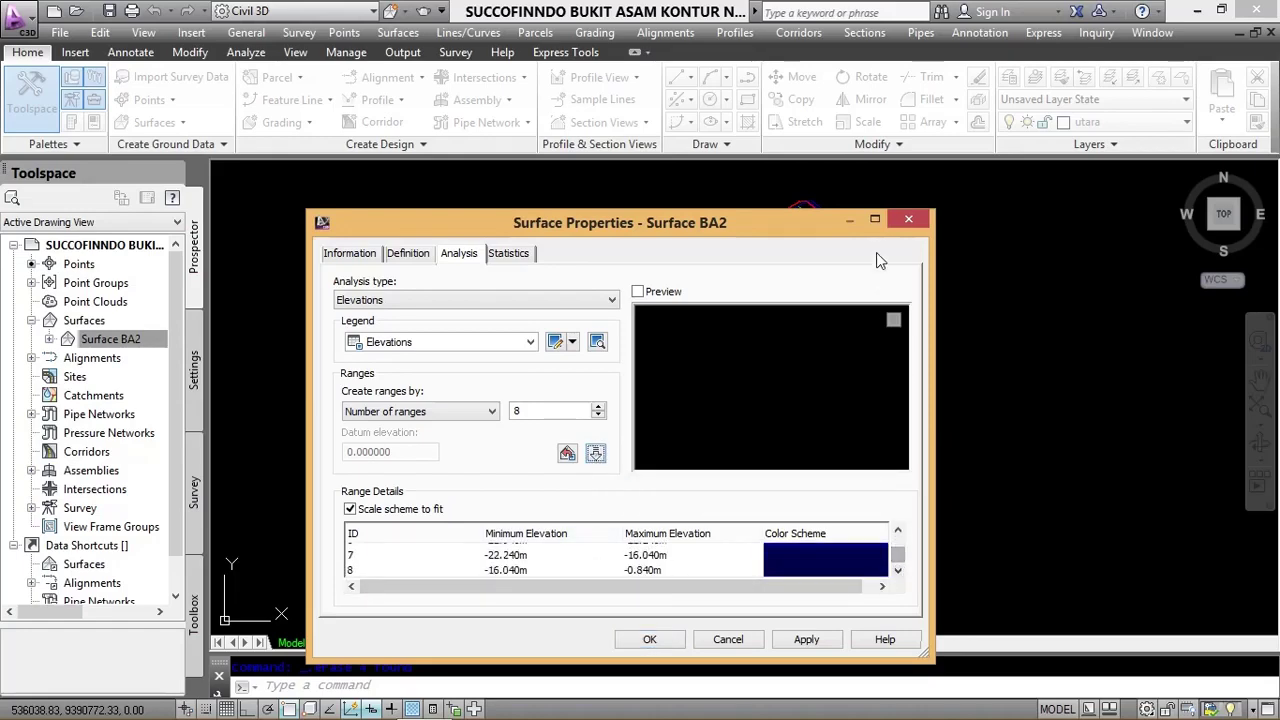
click(874, 219)
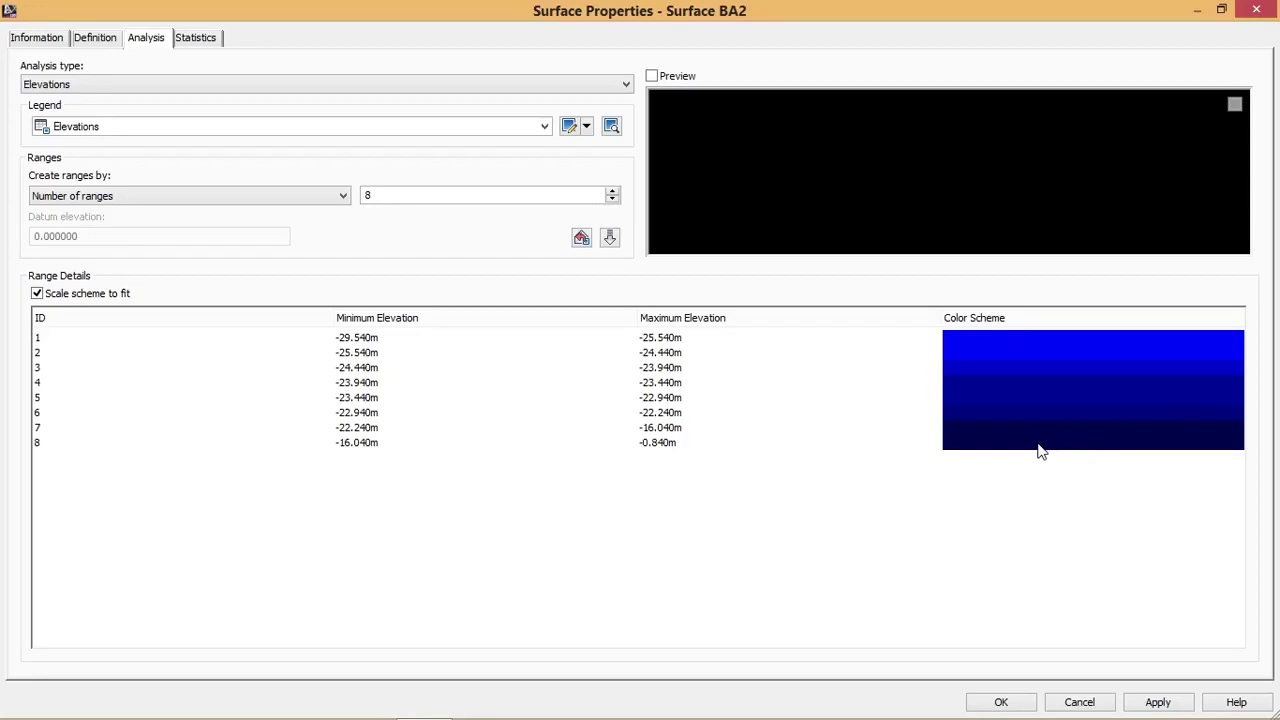
double_click(1004, 450)
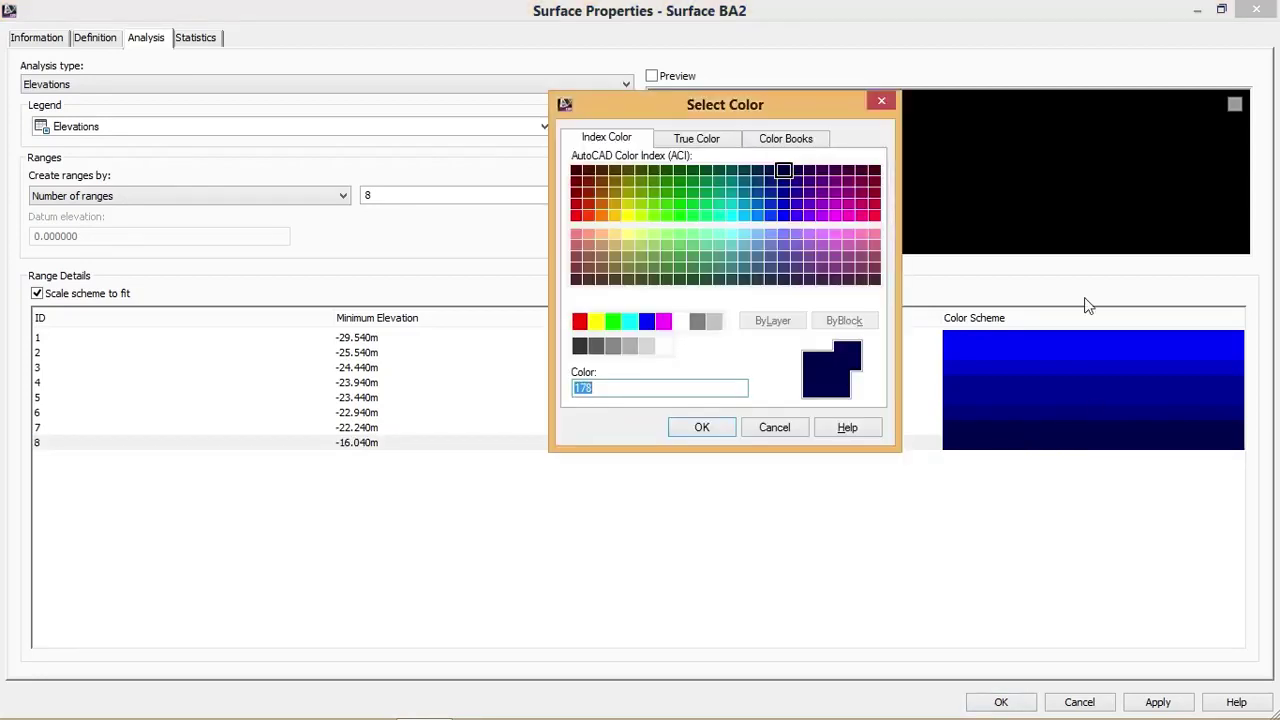
click(700, 139)
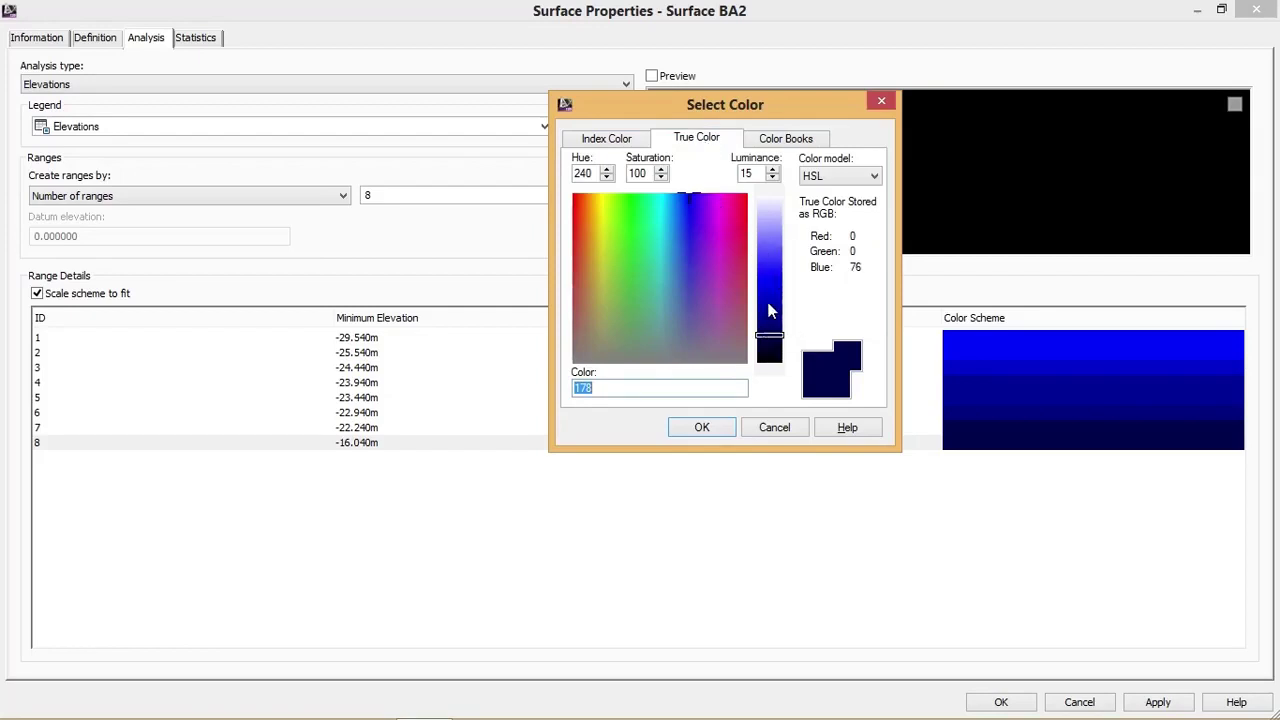
click(572, 142)
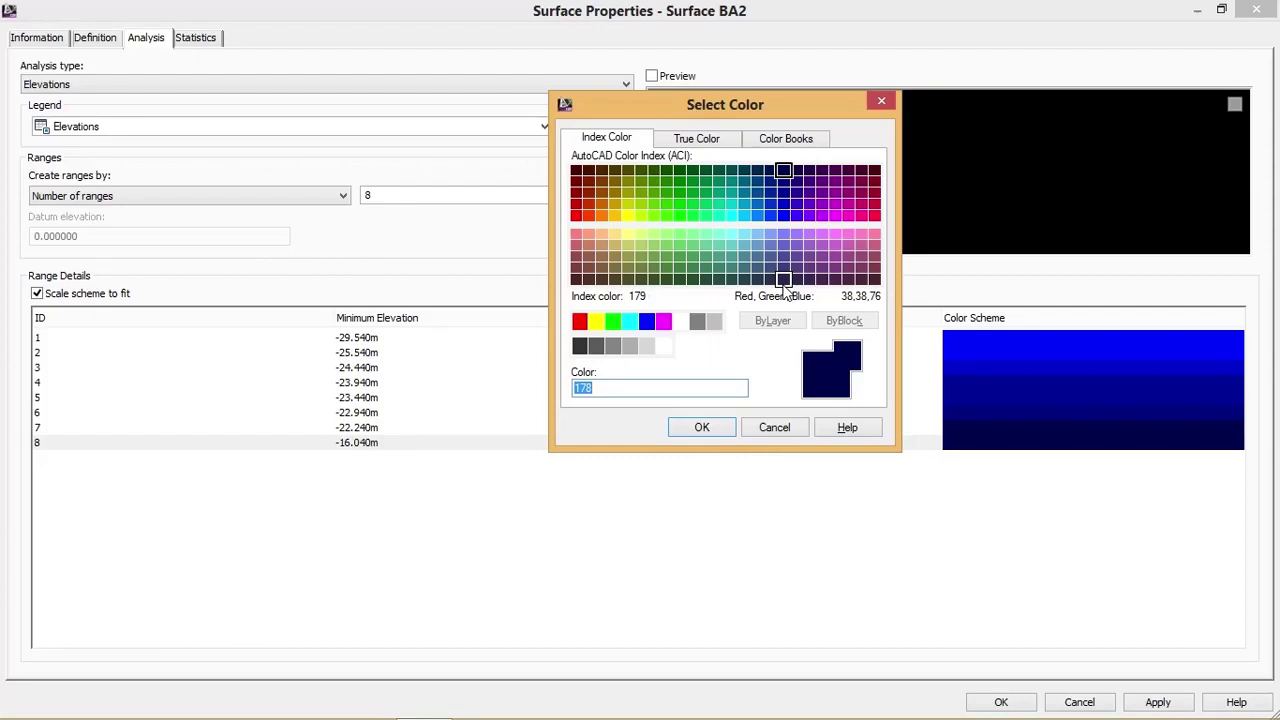
click(881, 100)
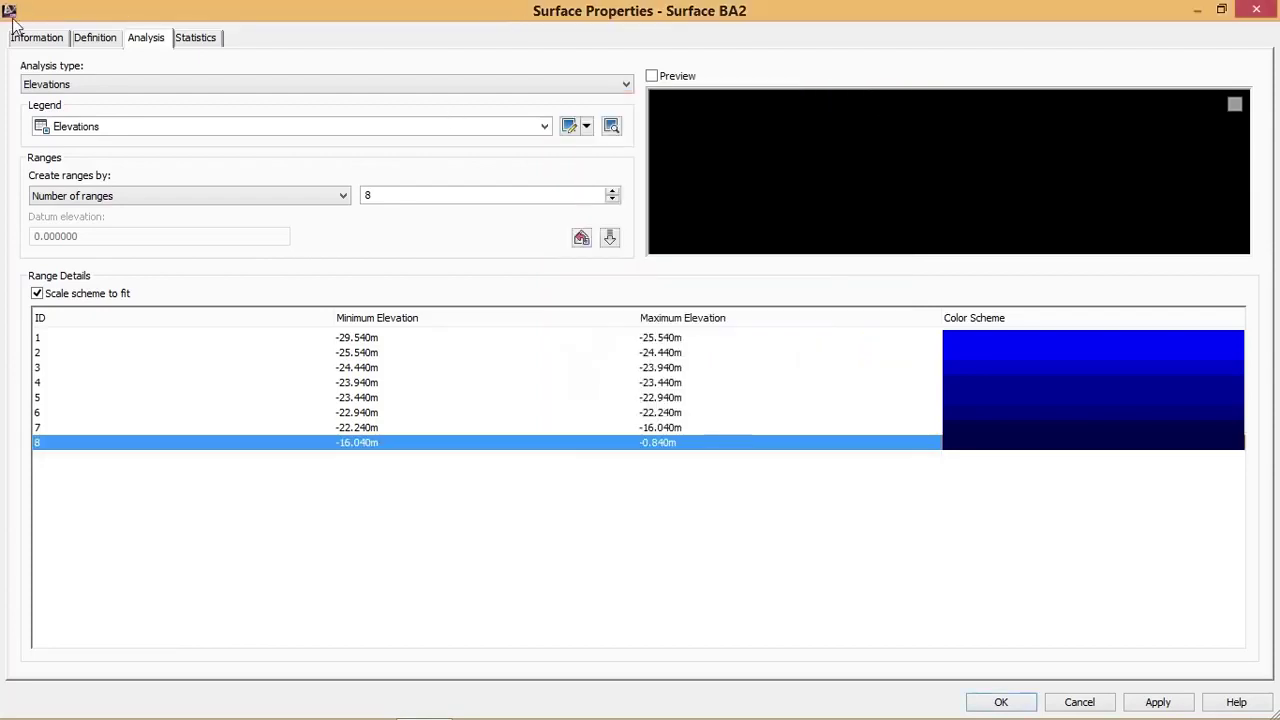
click(92, 38)
click(46, 38)
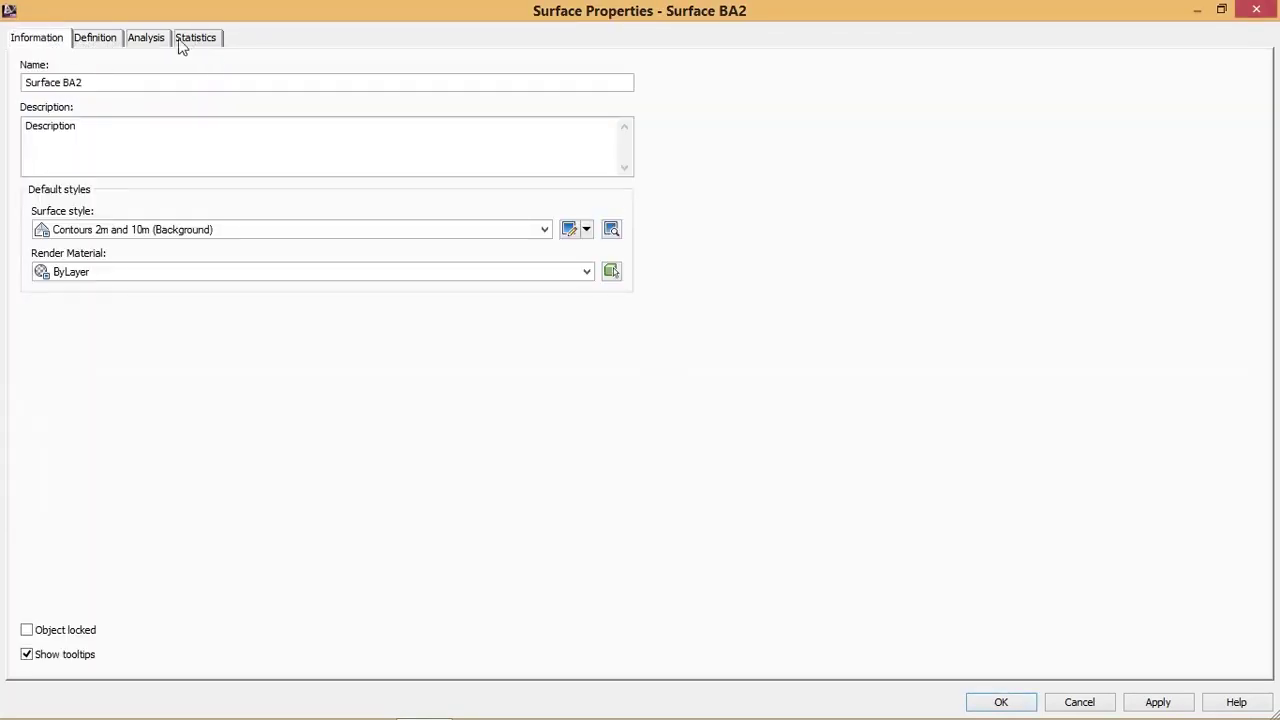
click(146, 40)
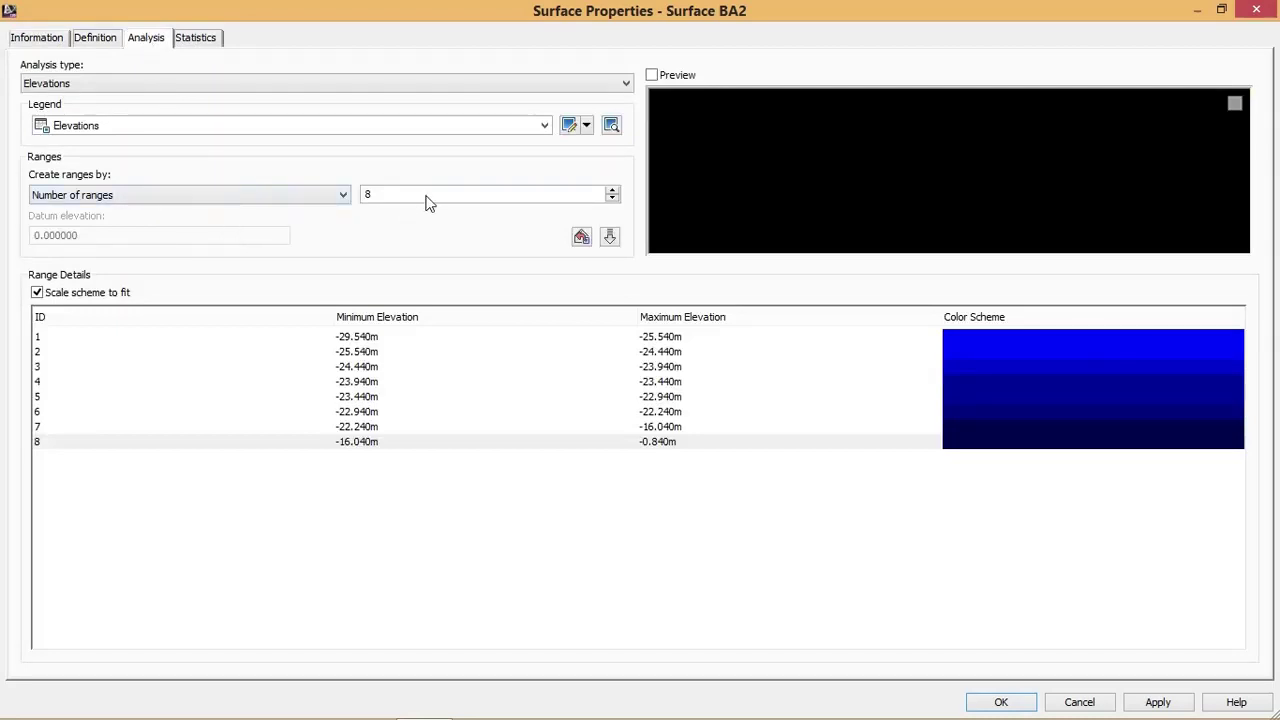
Recolour elevation range 8 with the light blue true colour 138,138,255 and range 7 with a more saturated medium blue
double_click(1034, 453)
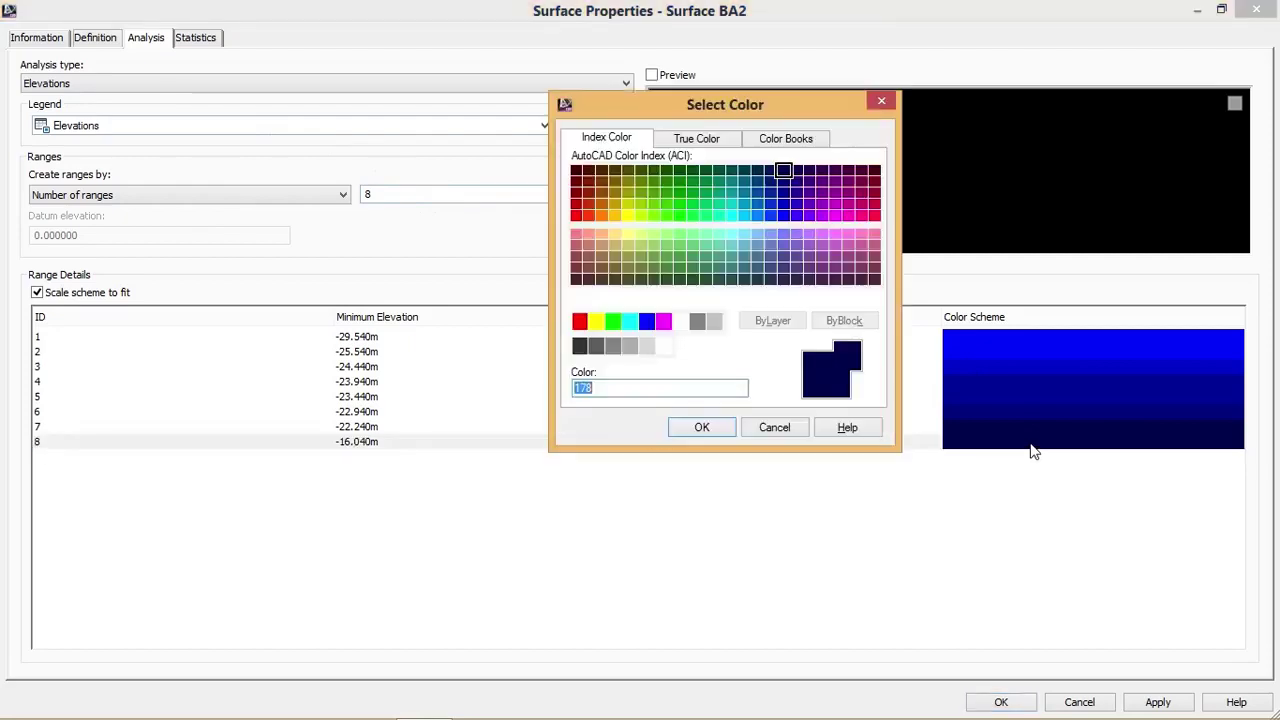
click(696, 138)
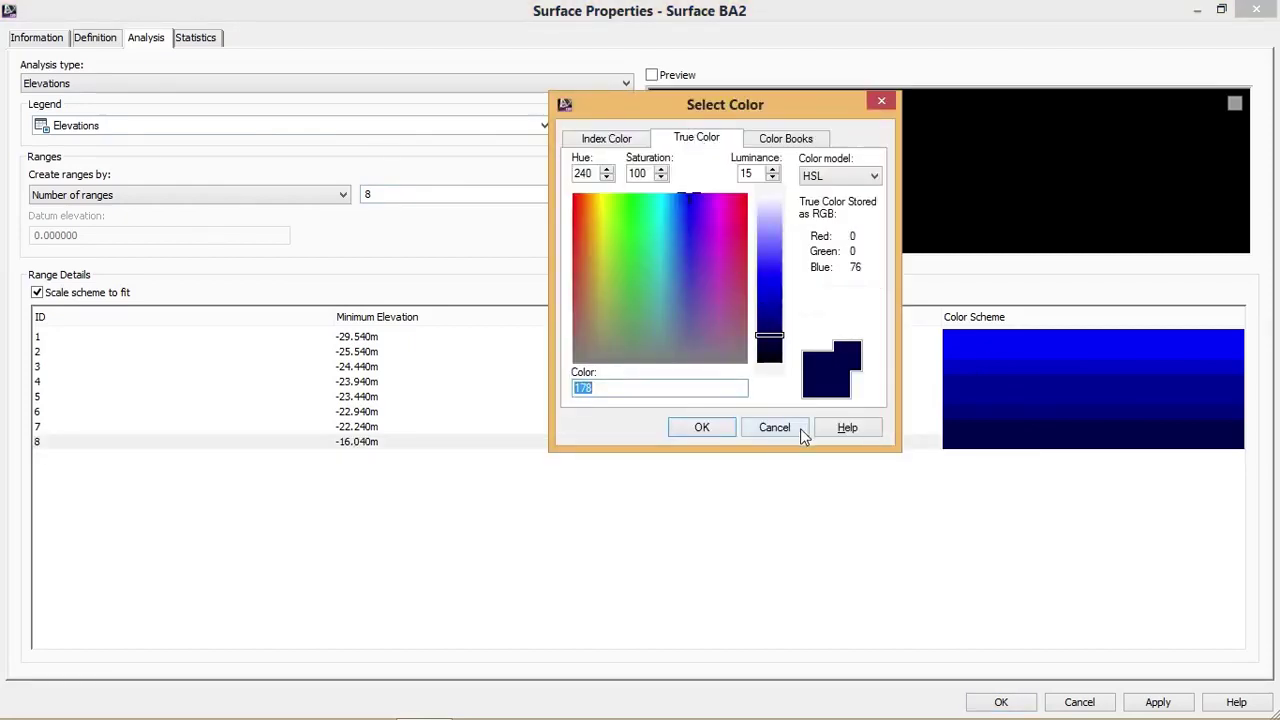
click(769, 237)
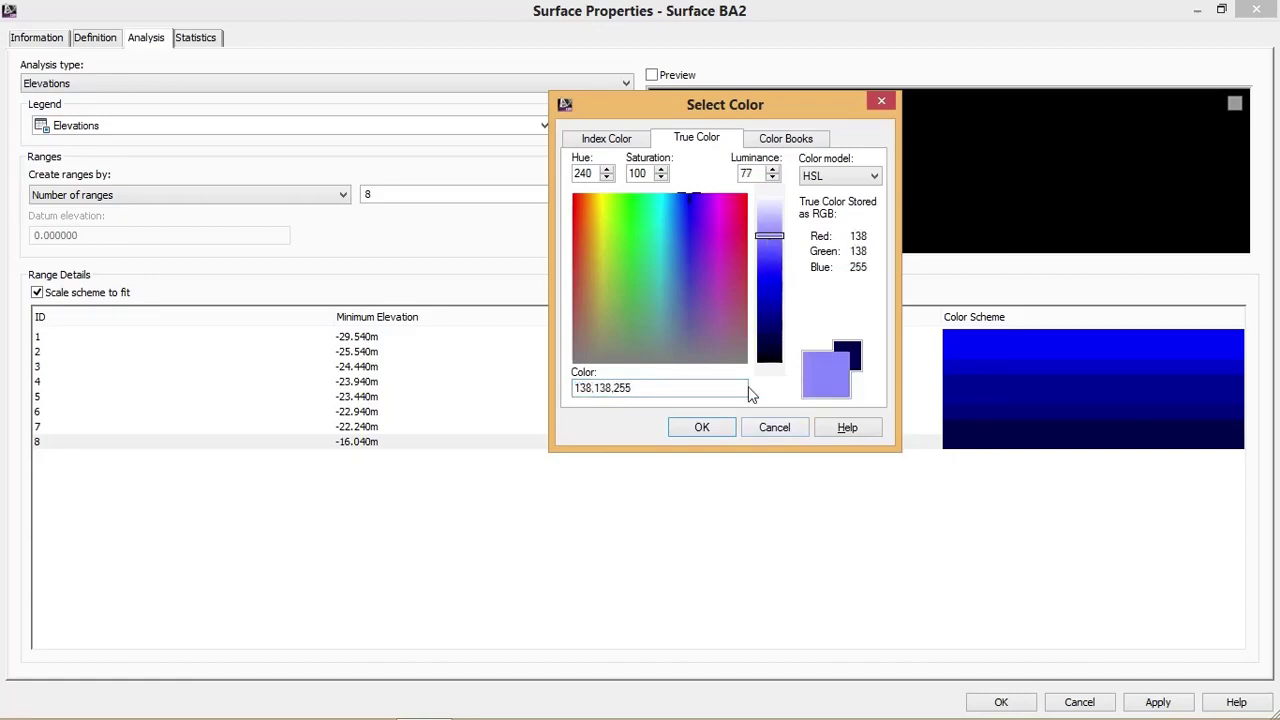
click(702, 427)
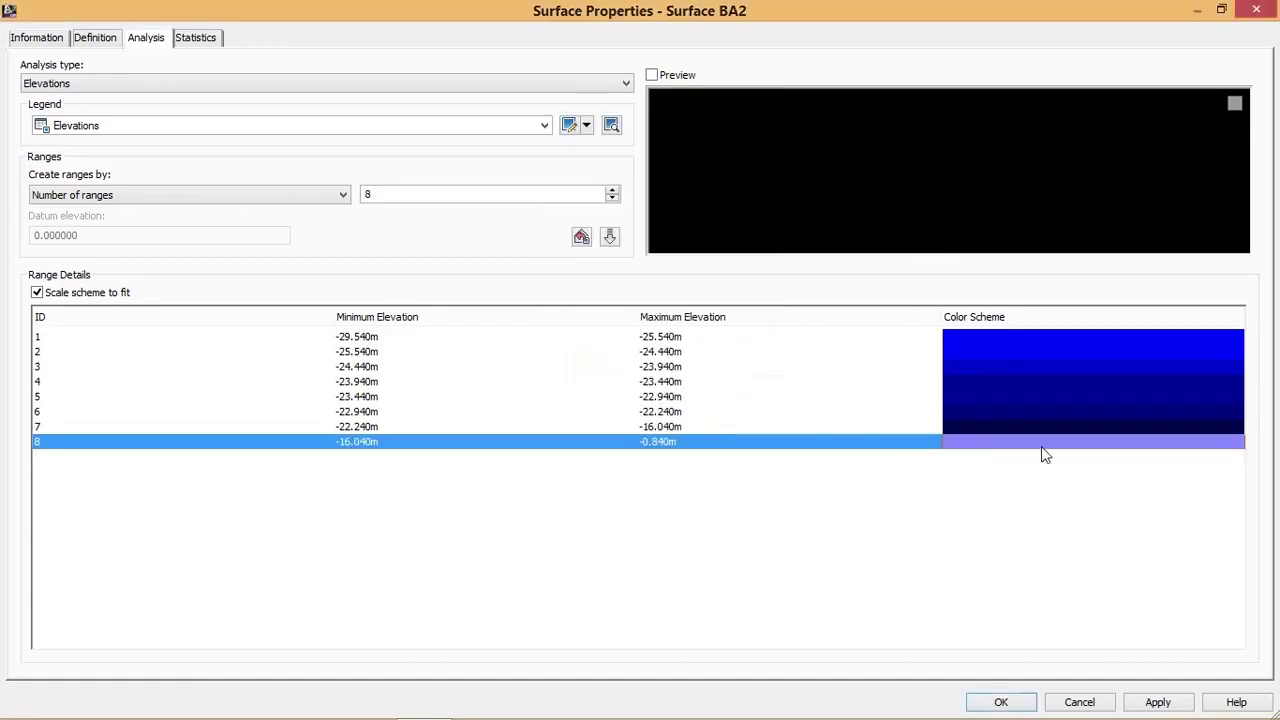
double_click(992, 428)
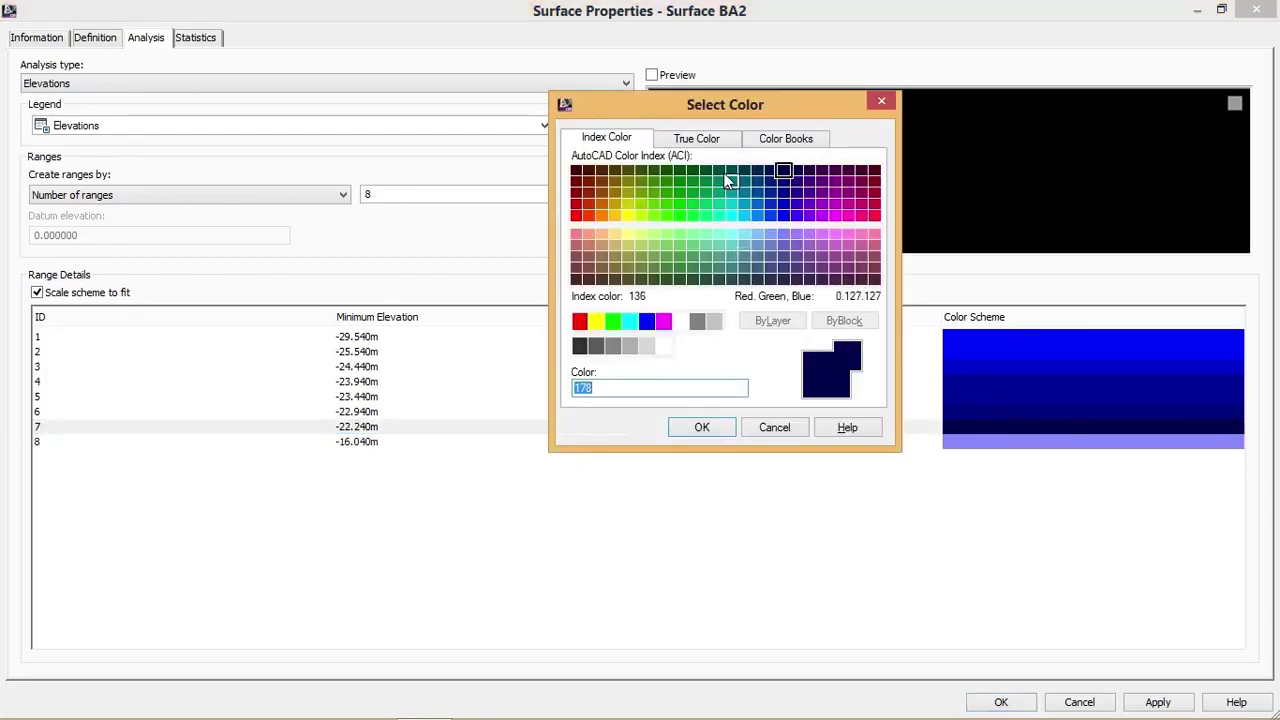
click(705, 138)
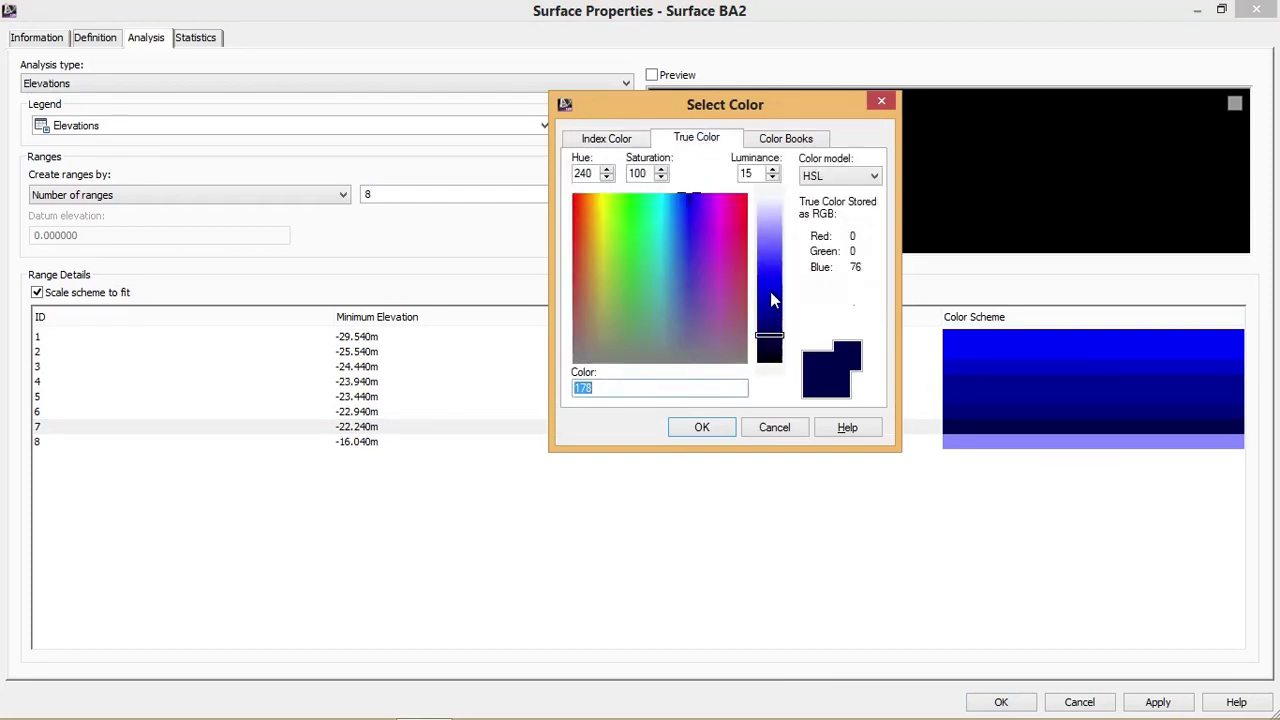
click(769, 266)
click(726, 425)
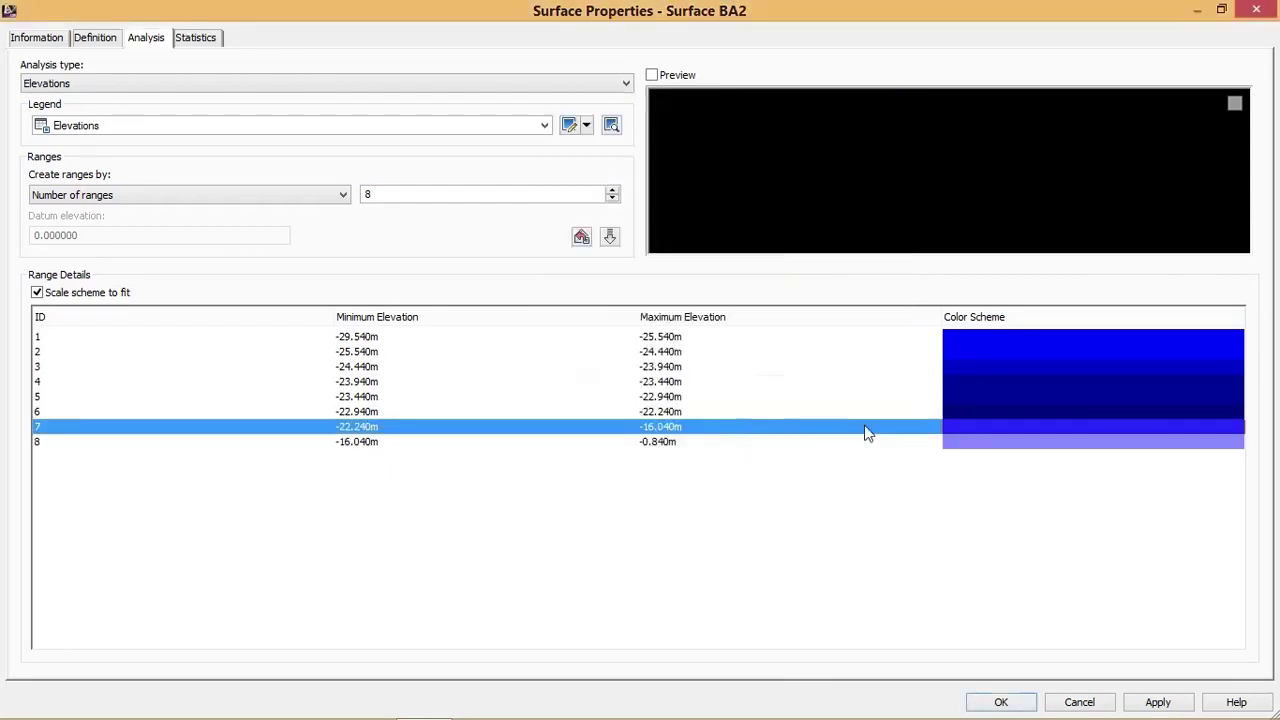
Brighten the true colour of elevation range 6 from navy to a vivid pure blue, slightly darker than range 7
double_click(965, 413)
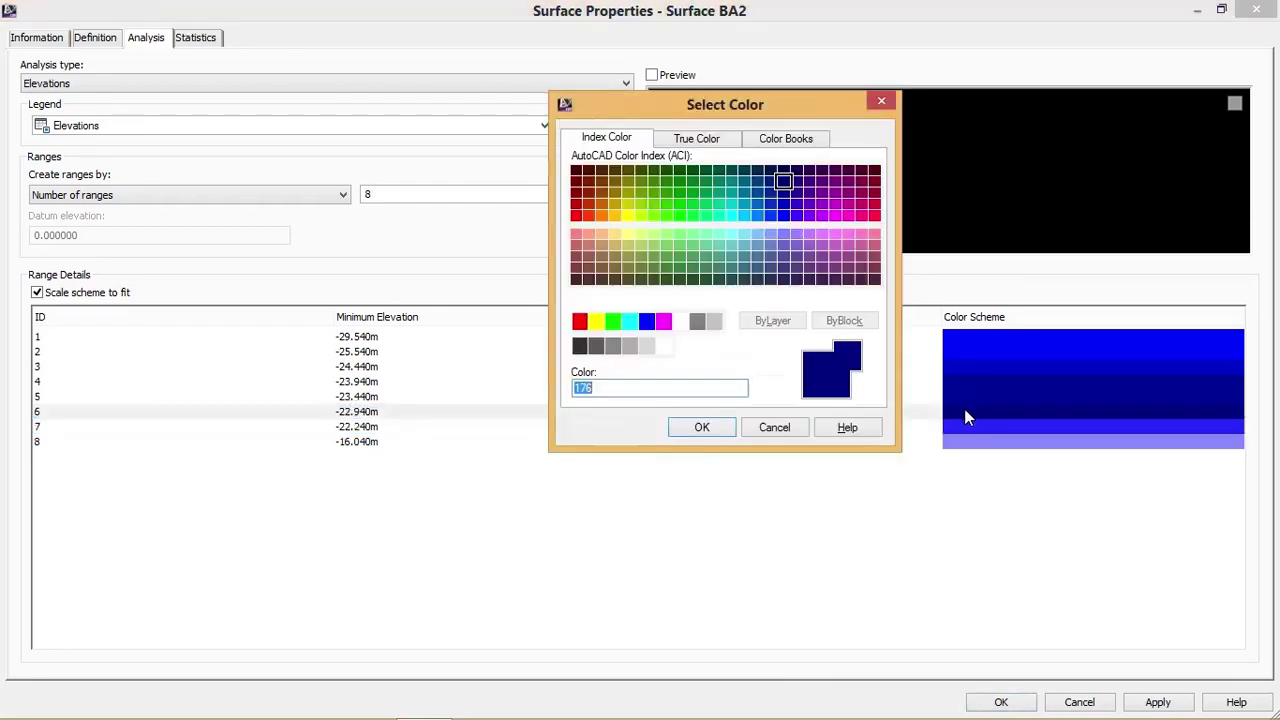
click(712, 137)
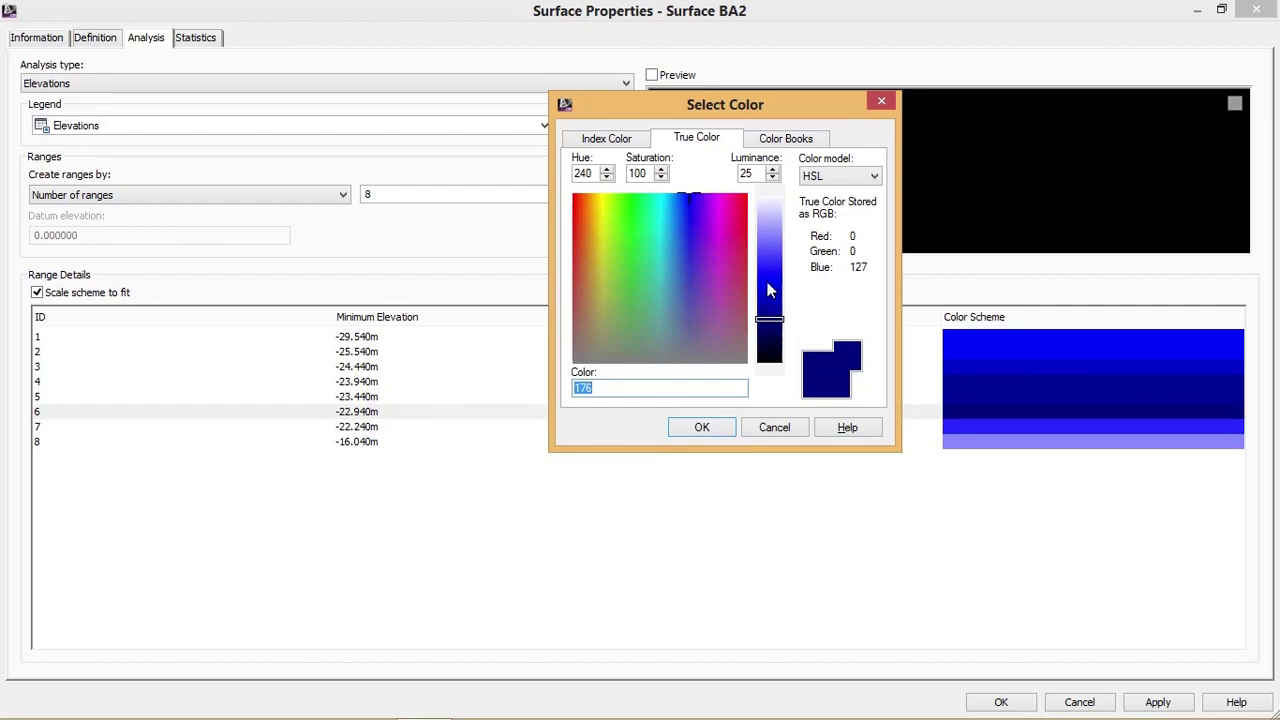
drag(769, 290, 769, 279)
click(703, 428)
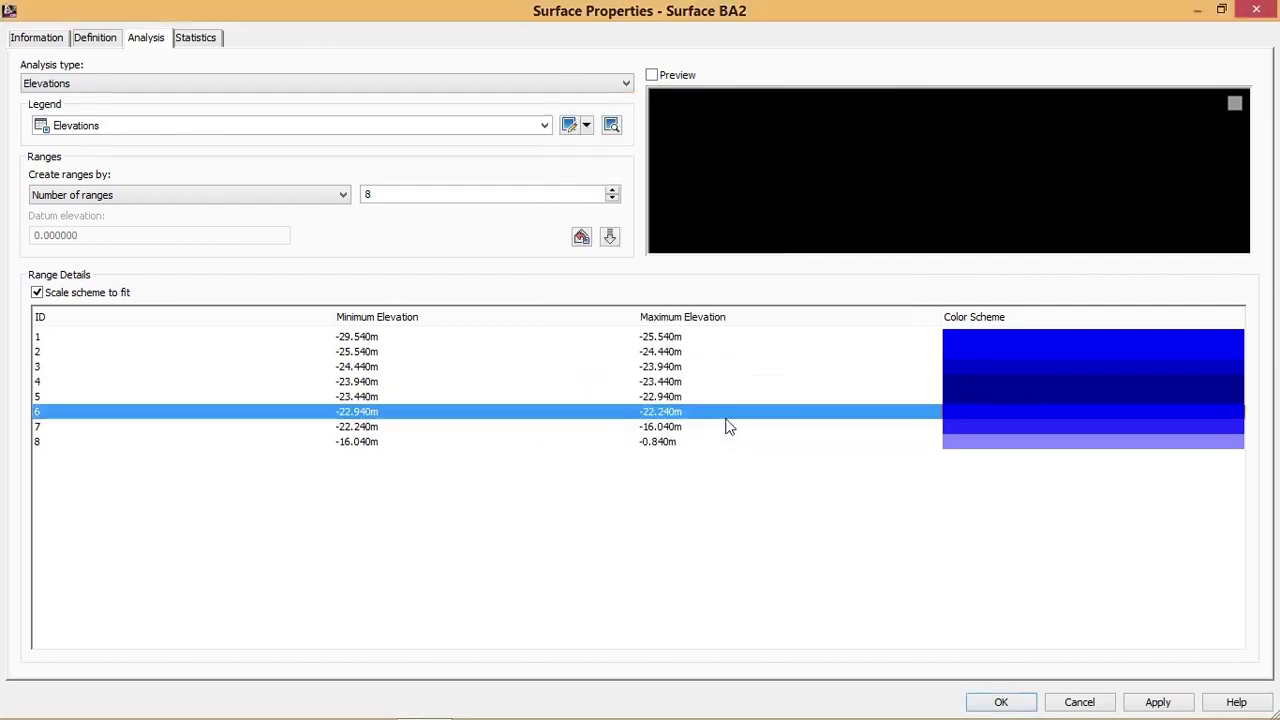
Adjust the true colour of elevation range 5, trying 0,0,224 and settling on a darker blue than range 6
double_click(949, 400)
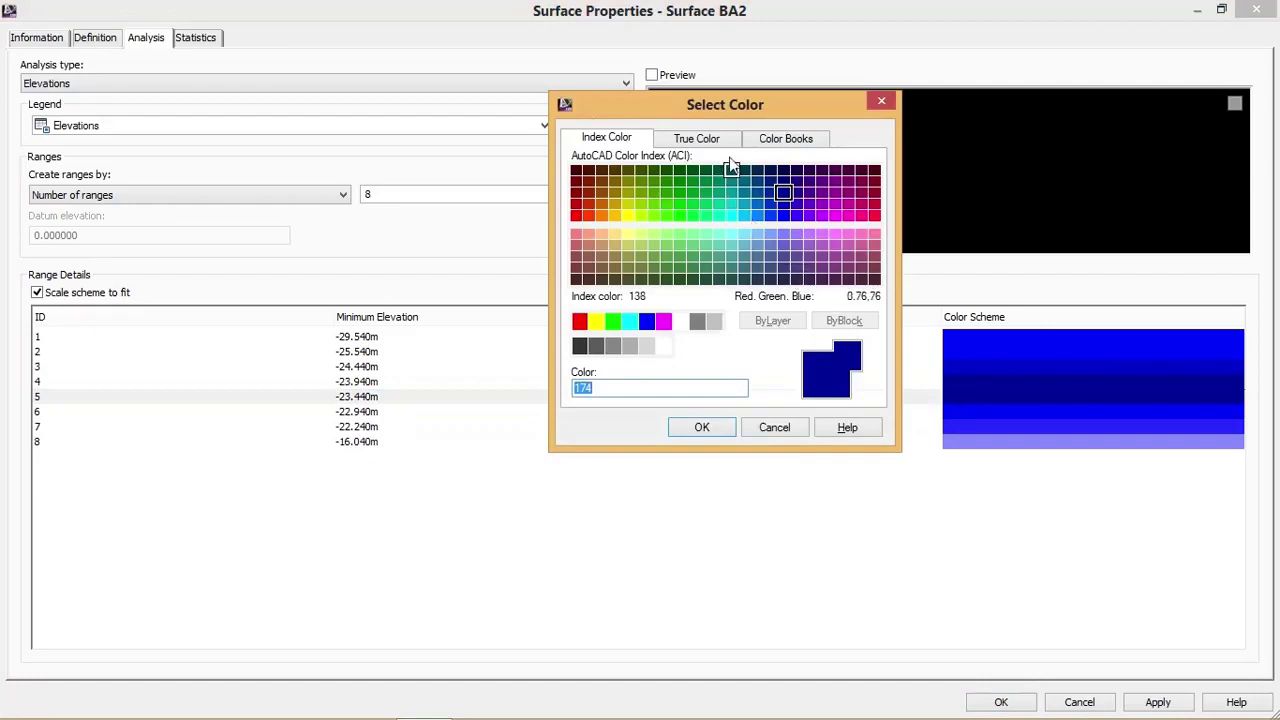
click(718, 143)
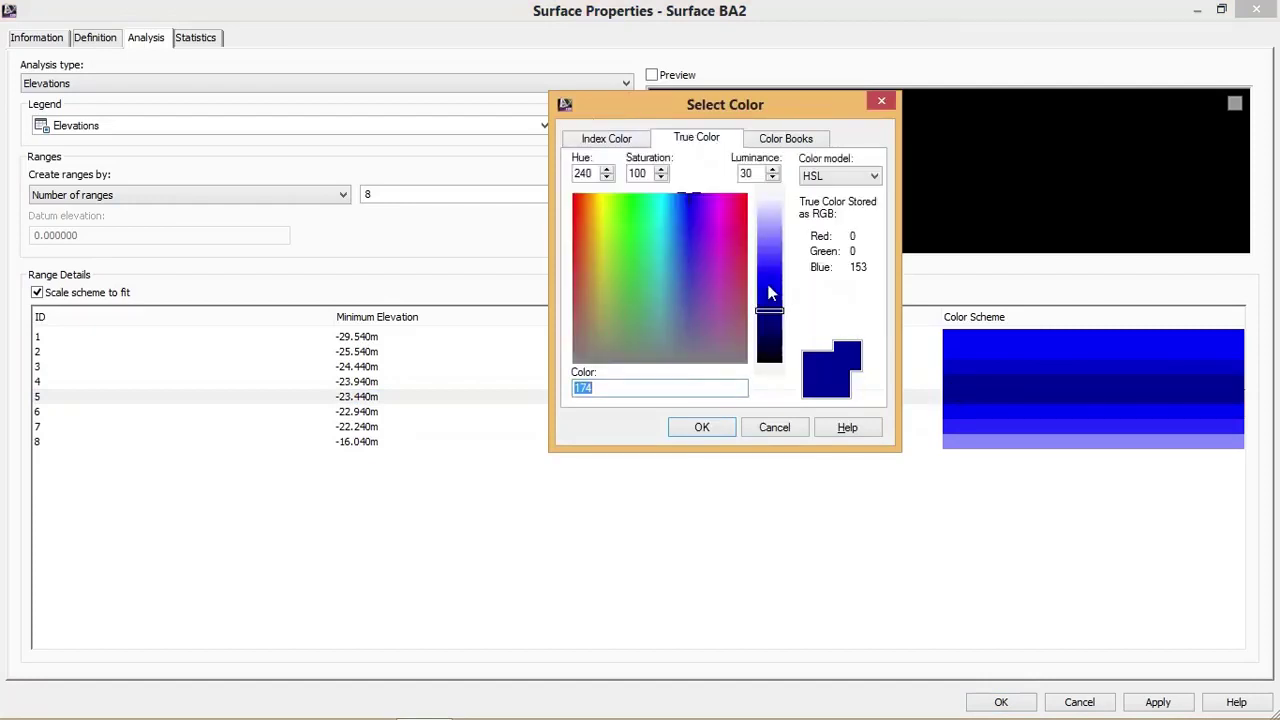
drag(769, 287, 768, 293)
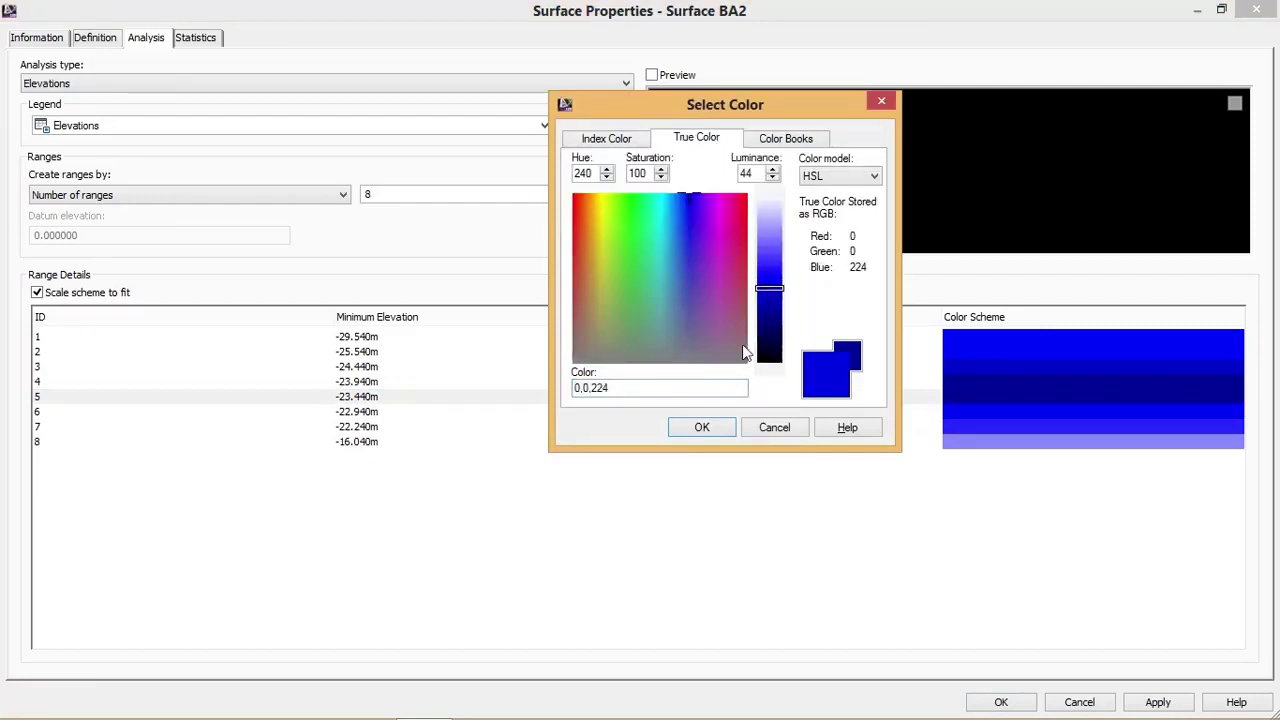
click(702, 427)
double_click(963, 387)
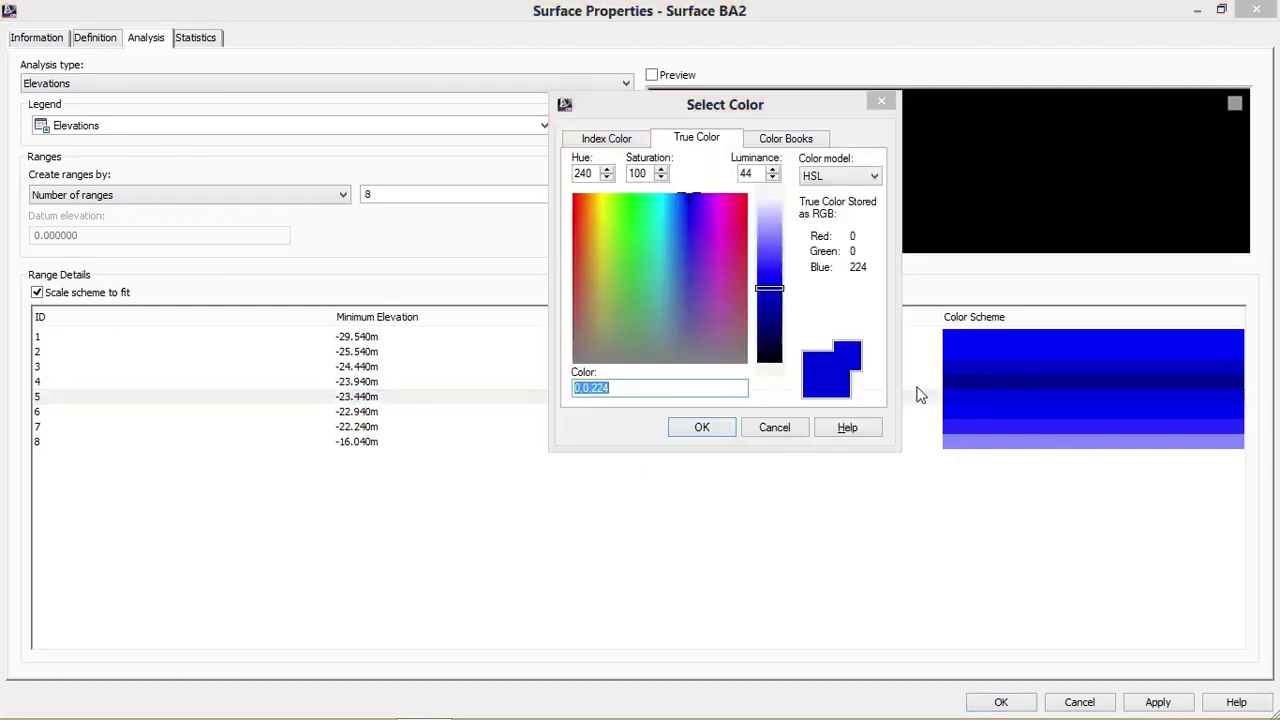
click(767, 330)
click(712, 427)
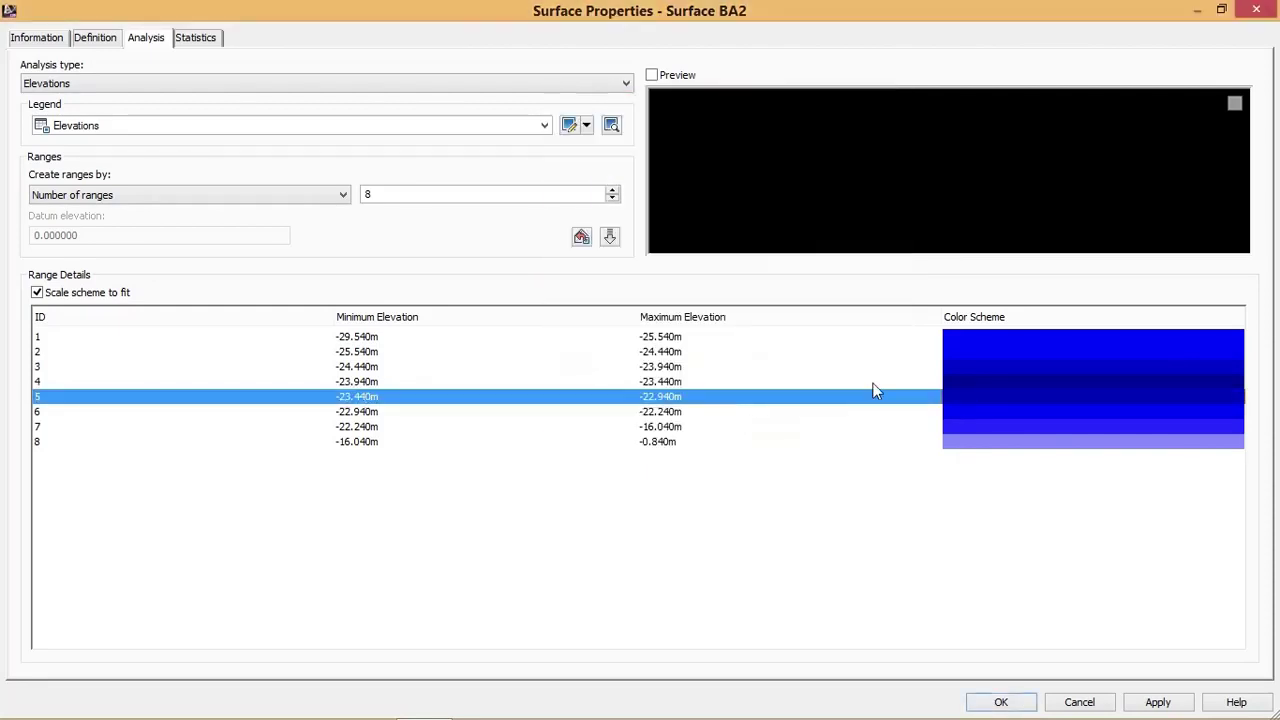
Darken the true colour of elevation range 4 to a navy below range 5, and set range 3 to 0,0,133
double_click(976, 377)
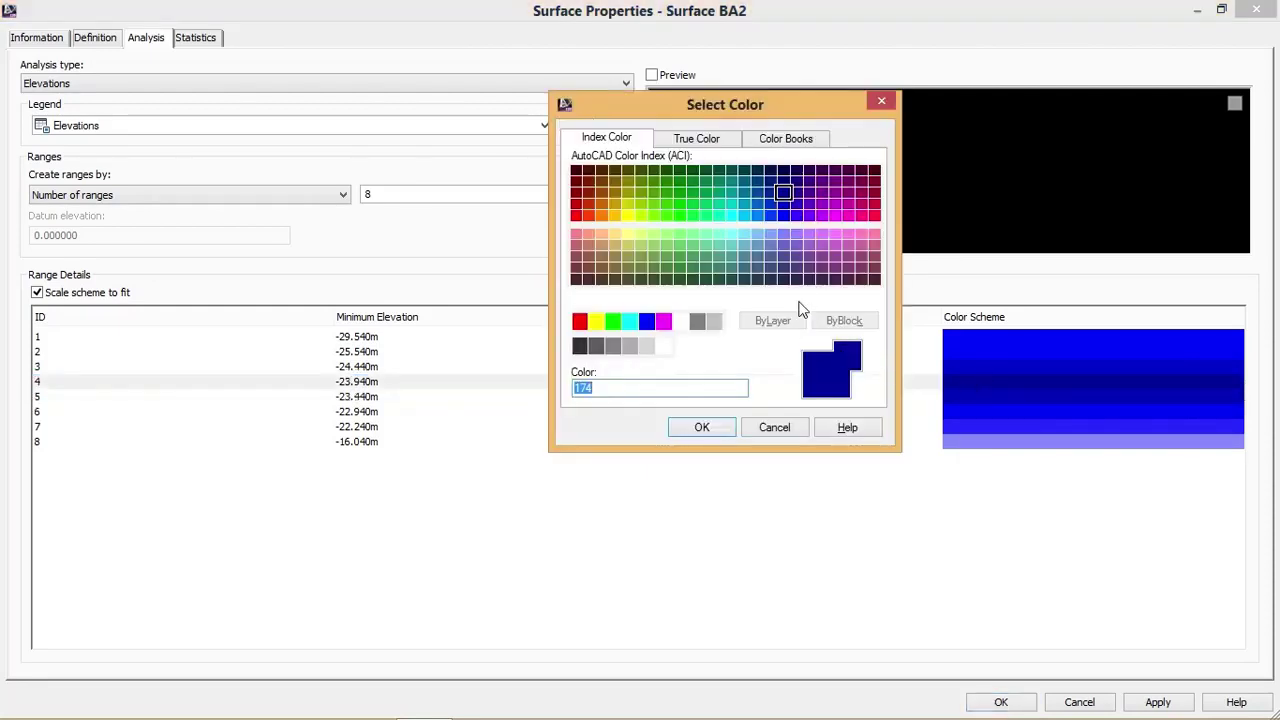
click(719, 142)
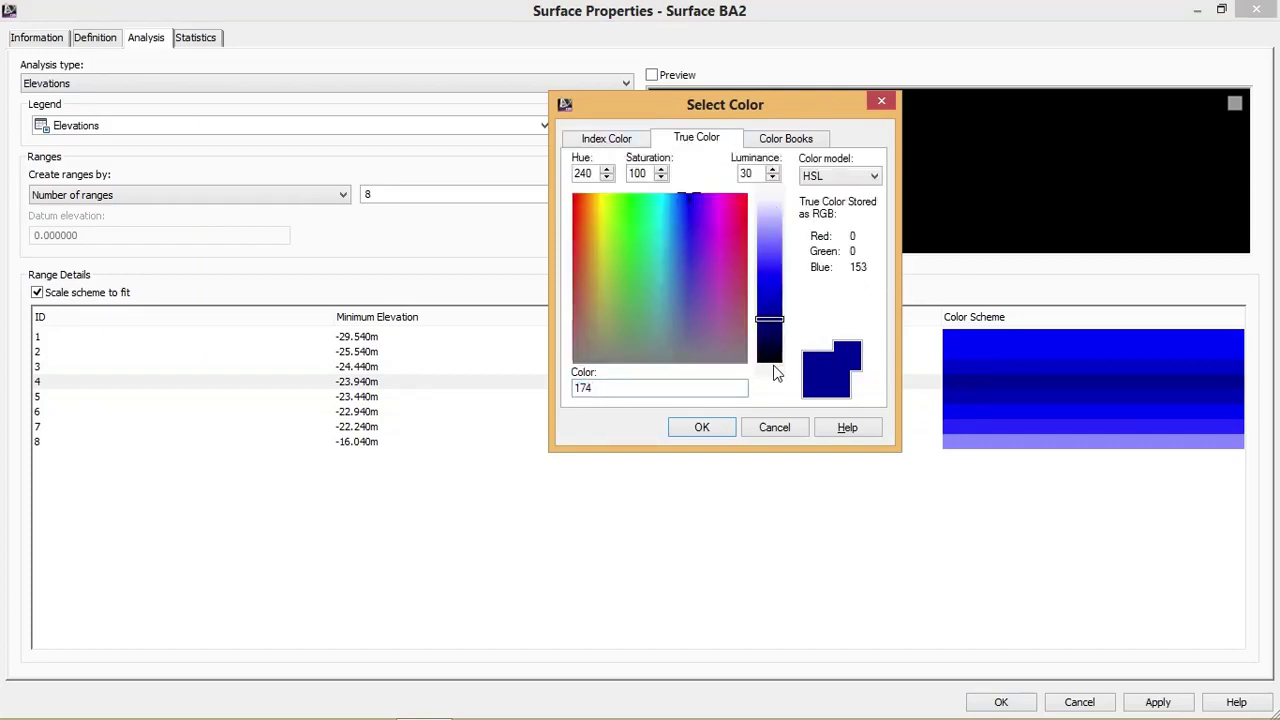
click(703, 428)
double_click(966, 372)
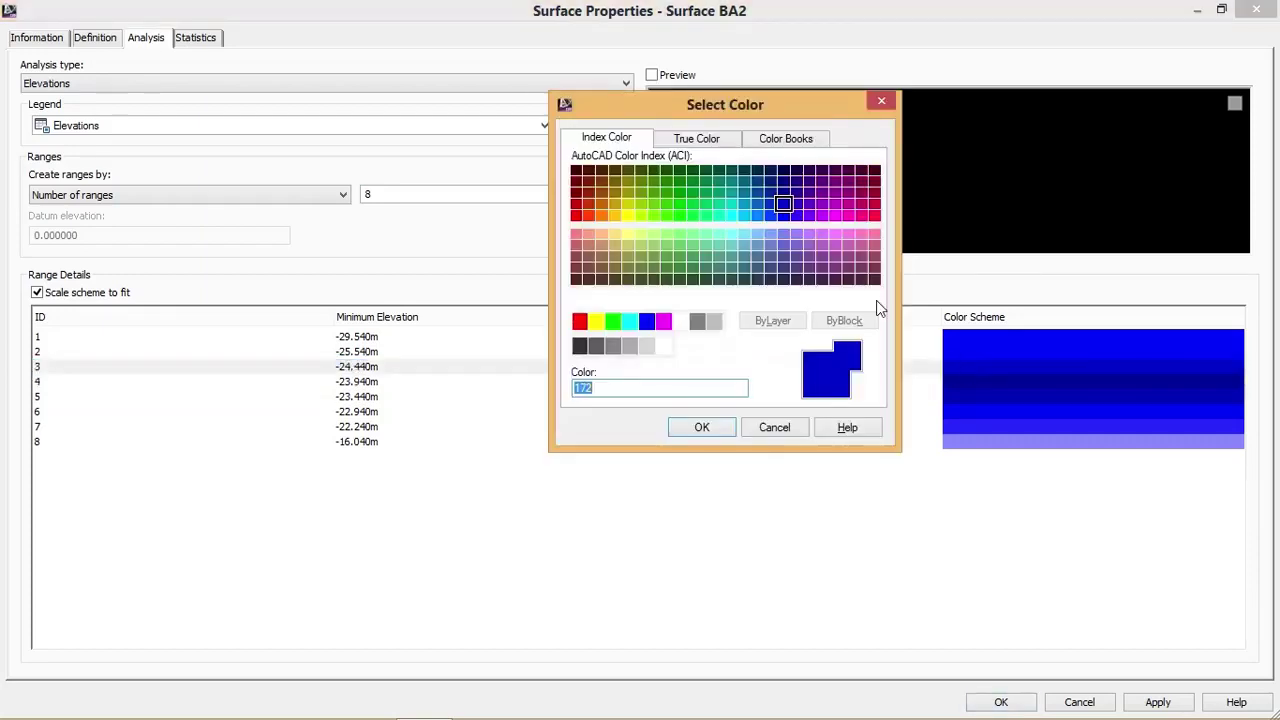
click(714, 142)
click(770, 320)
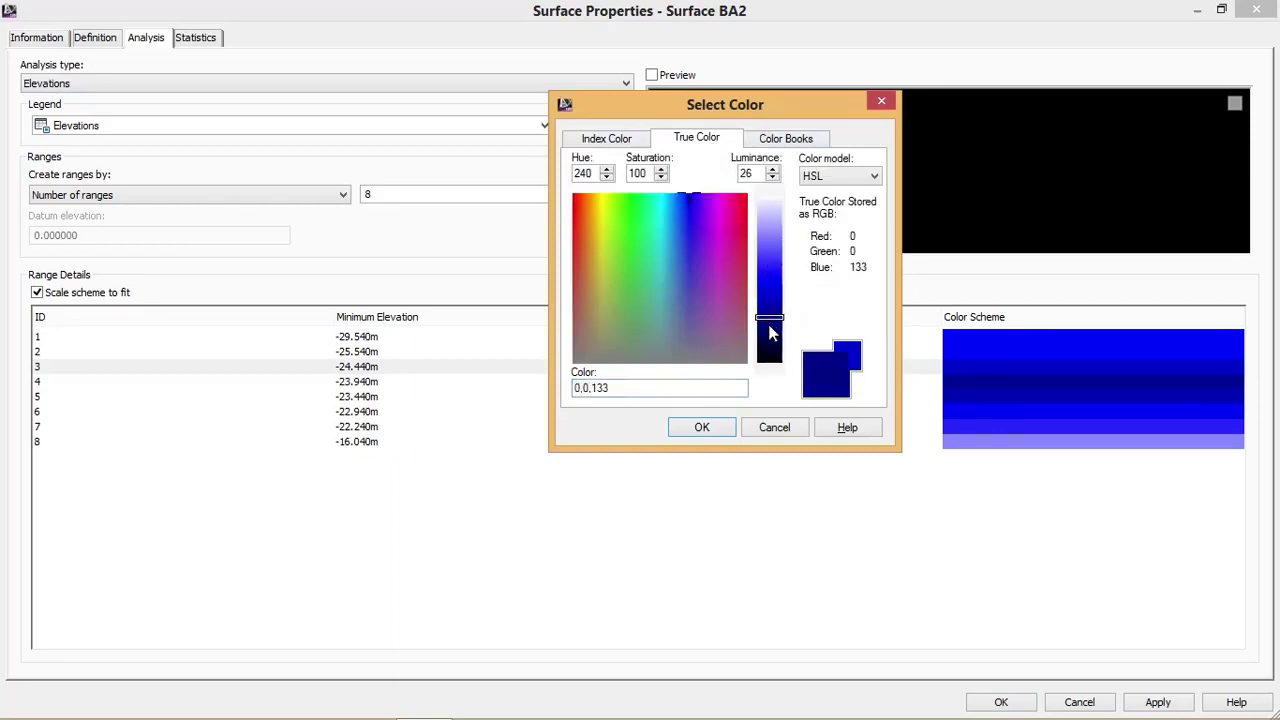
click(724, 427)
Recolour elevation range 2 with a very dark navy and range 1 with a near-black navy, and apply the colour scheme
double_click(961, 353)
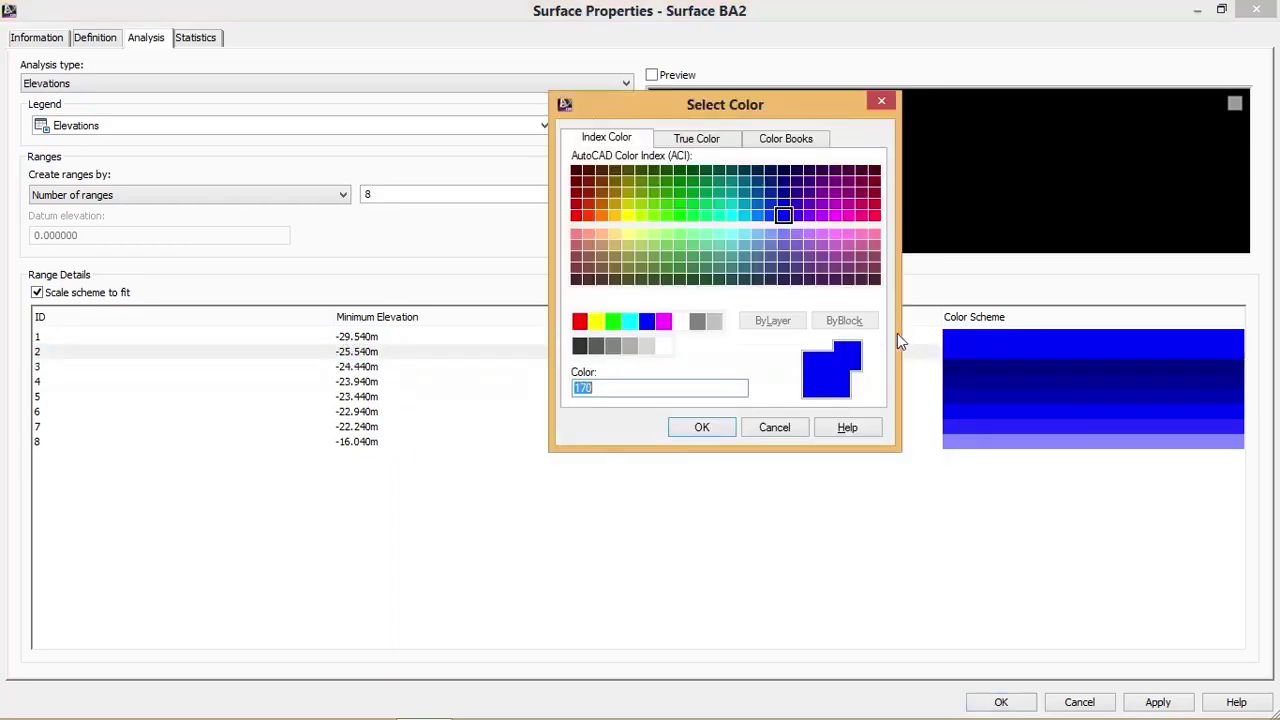
click(696, 137)
click(771, 339)
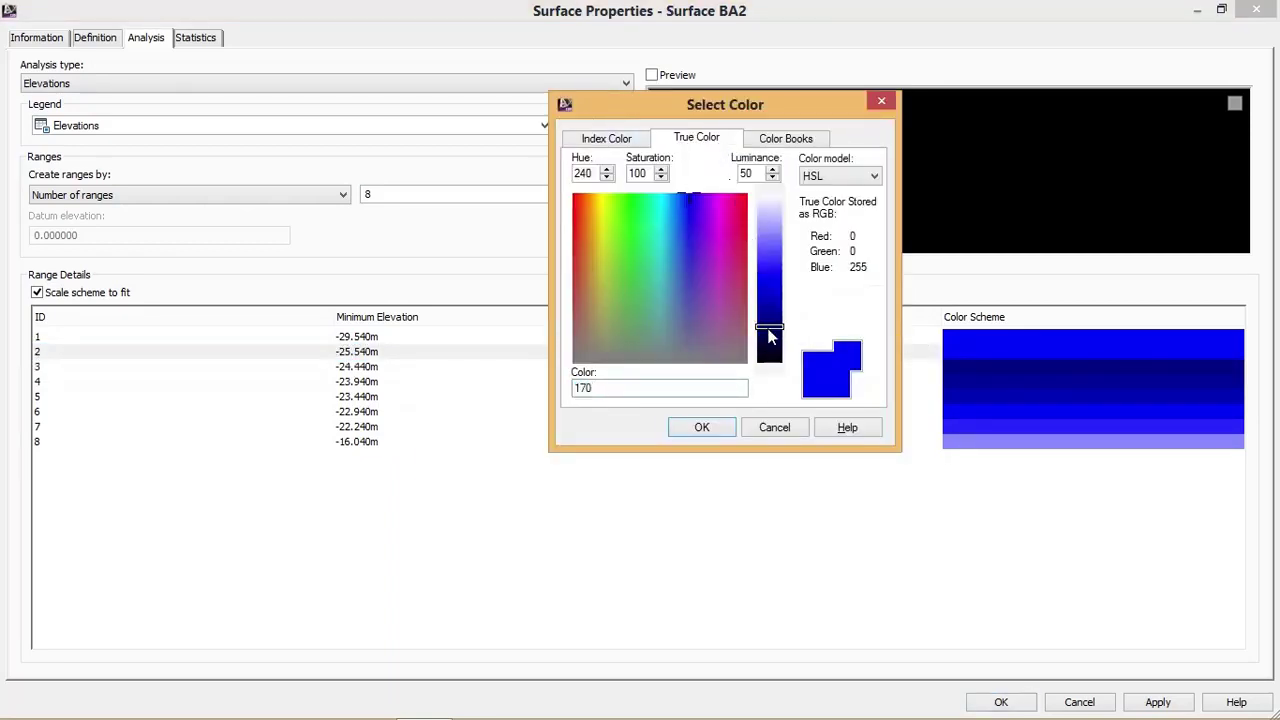
click(730, 430)
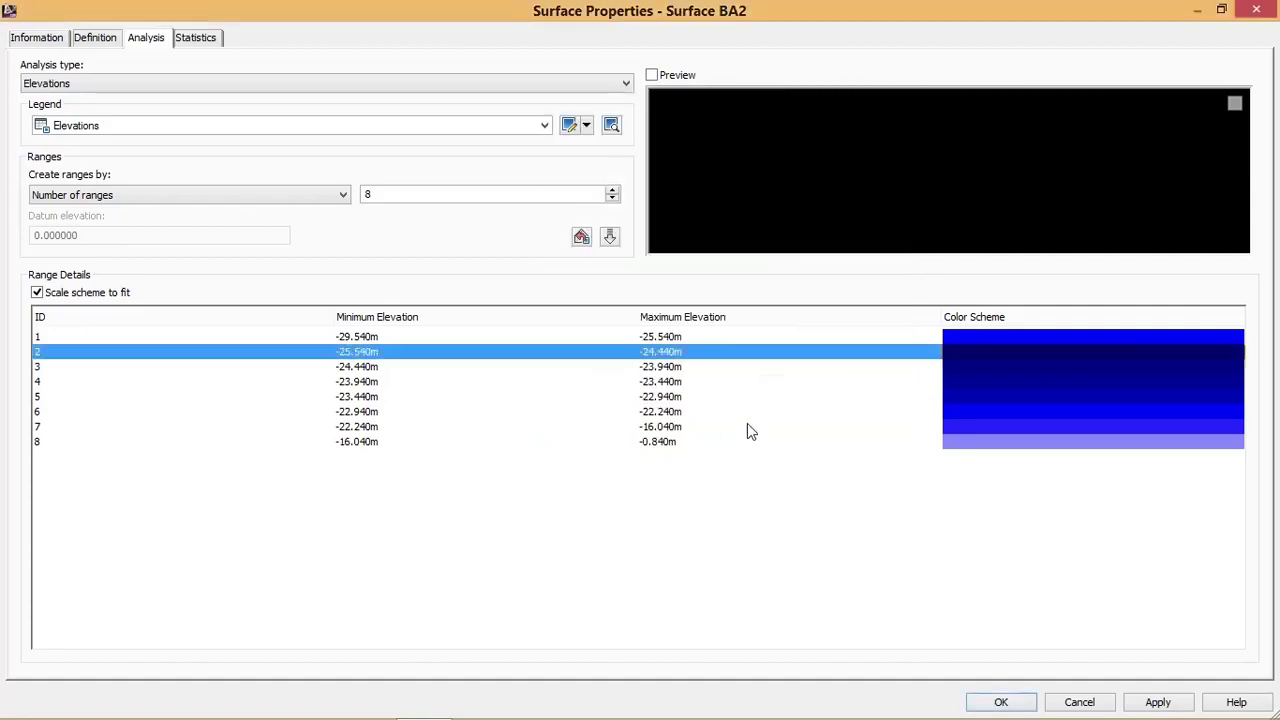
double_click(962, 337)
click(716, 140)
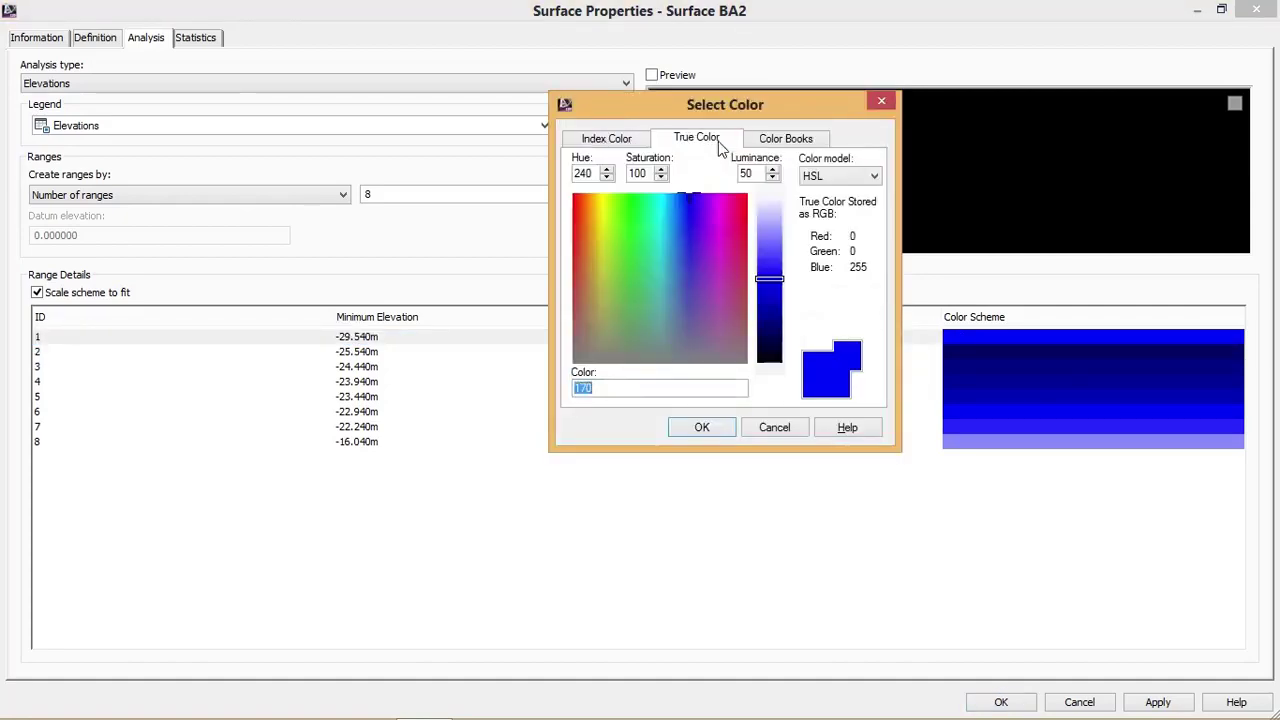
click(776, 344)
click(708, 428)
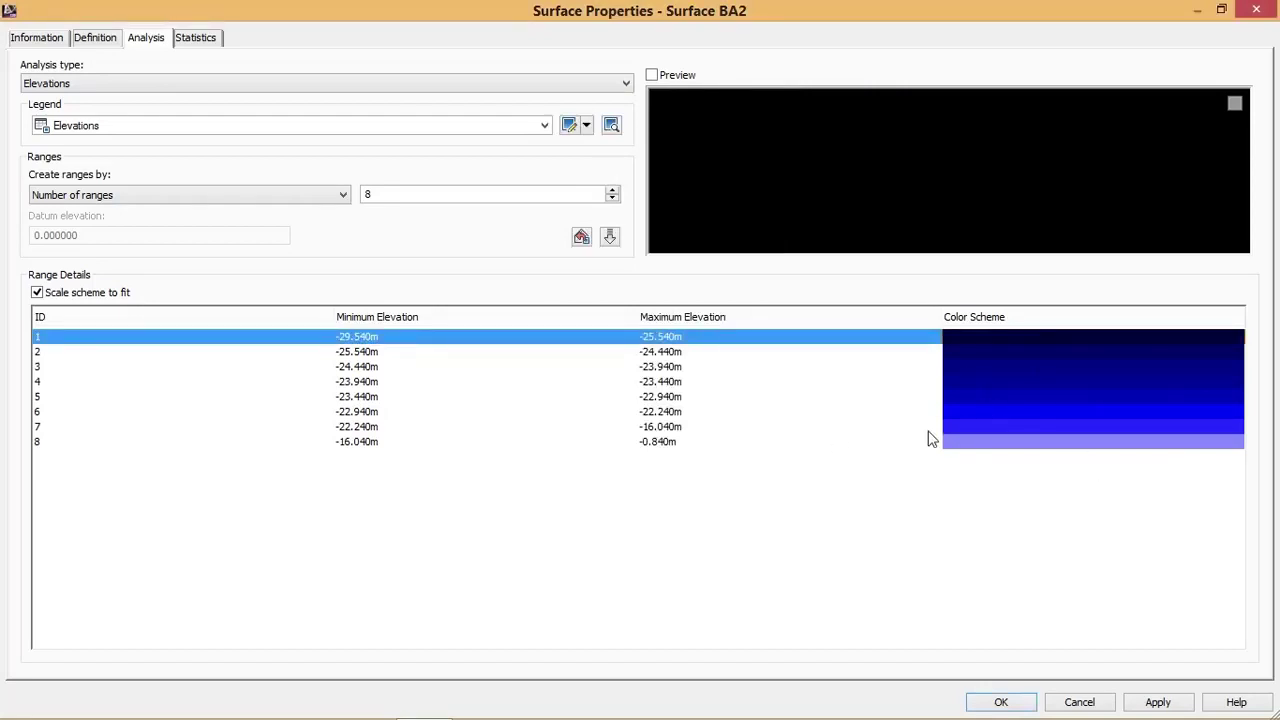
click(1158, 702)
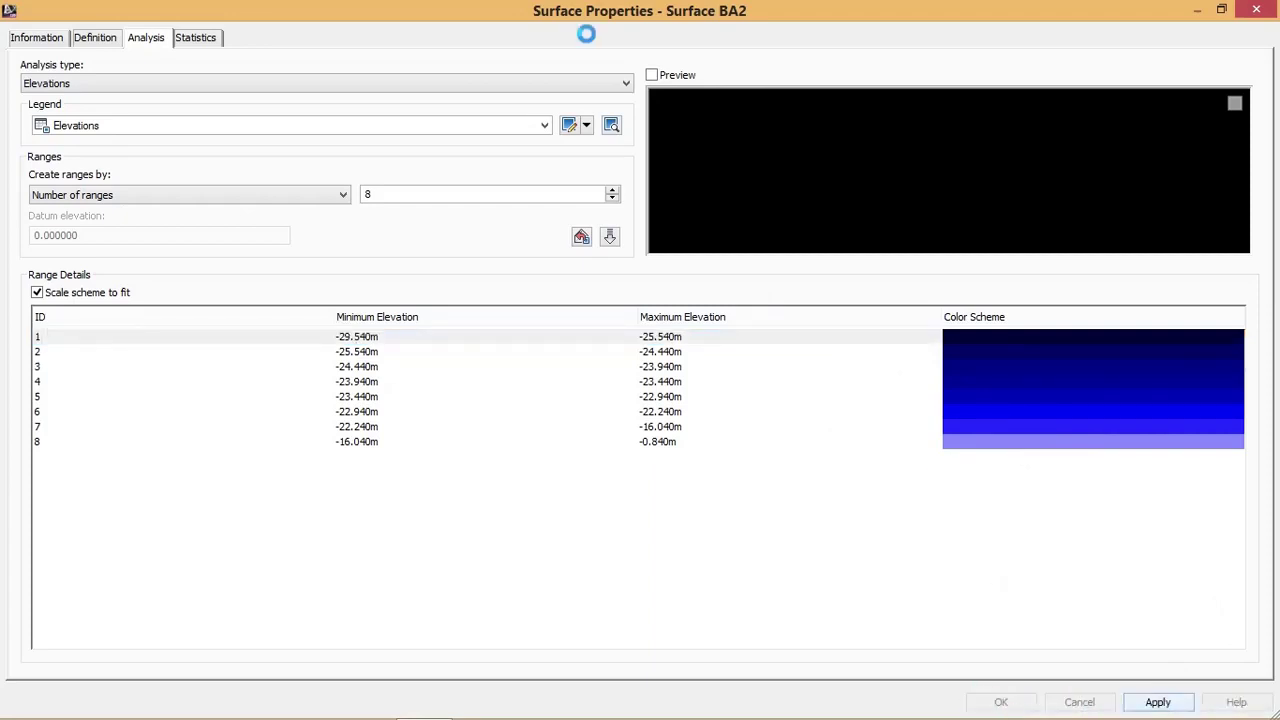
Change the surface style of Surface BA2 to Elevation Banding 10m Interval (2D) and accept the surface properties
click(95, 40)
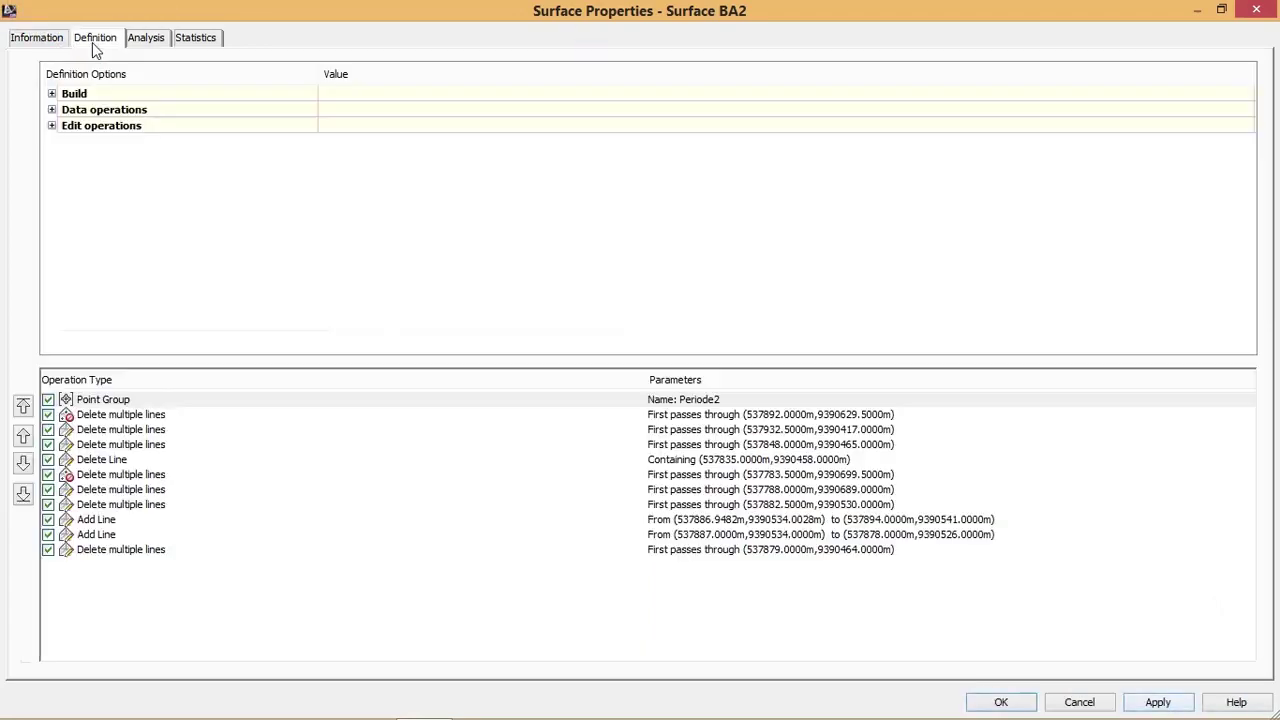
click(34, 40)
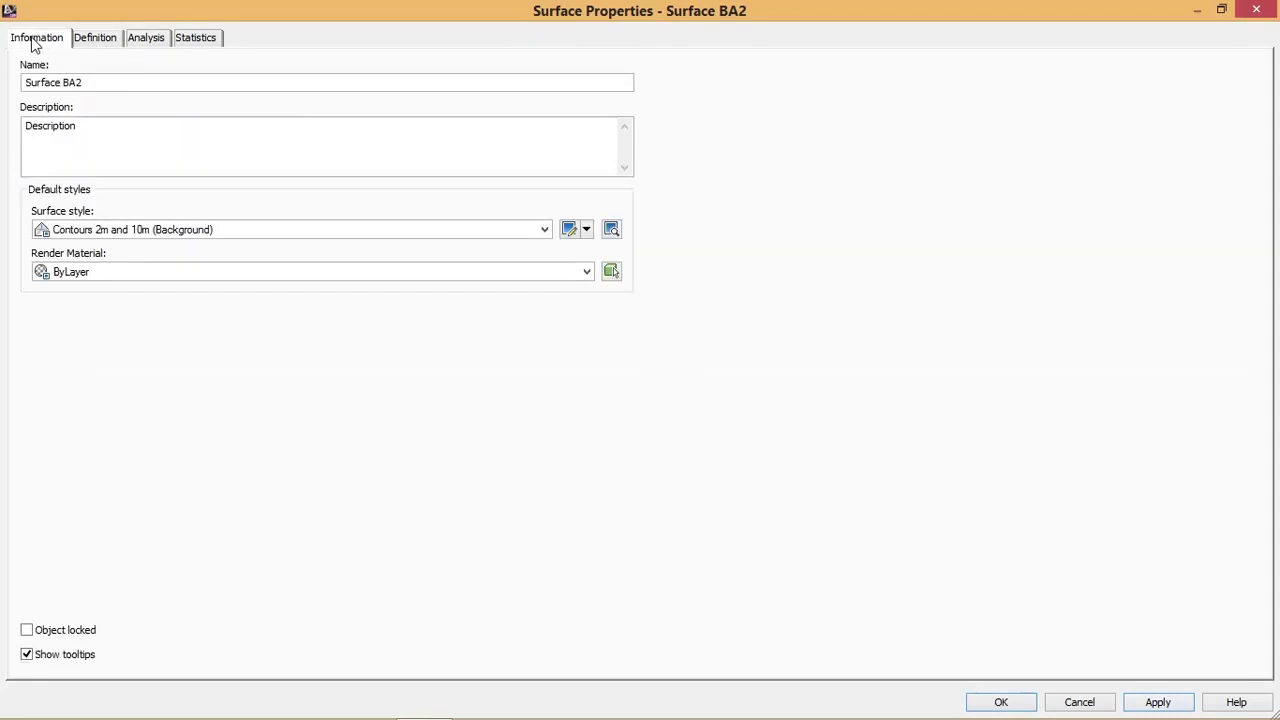
click(544, 231)
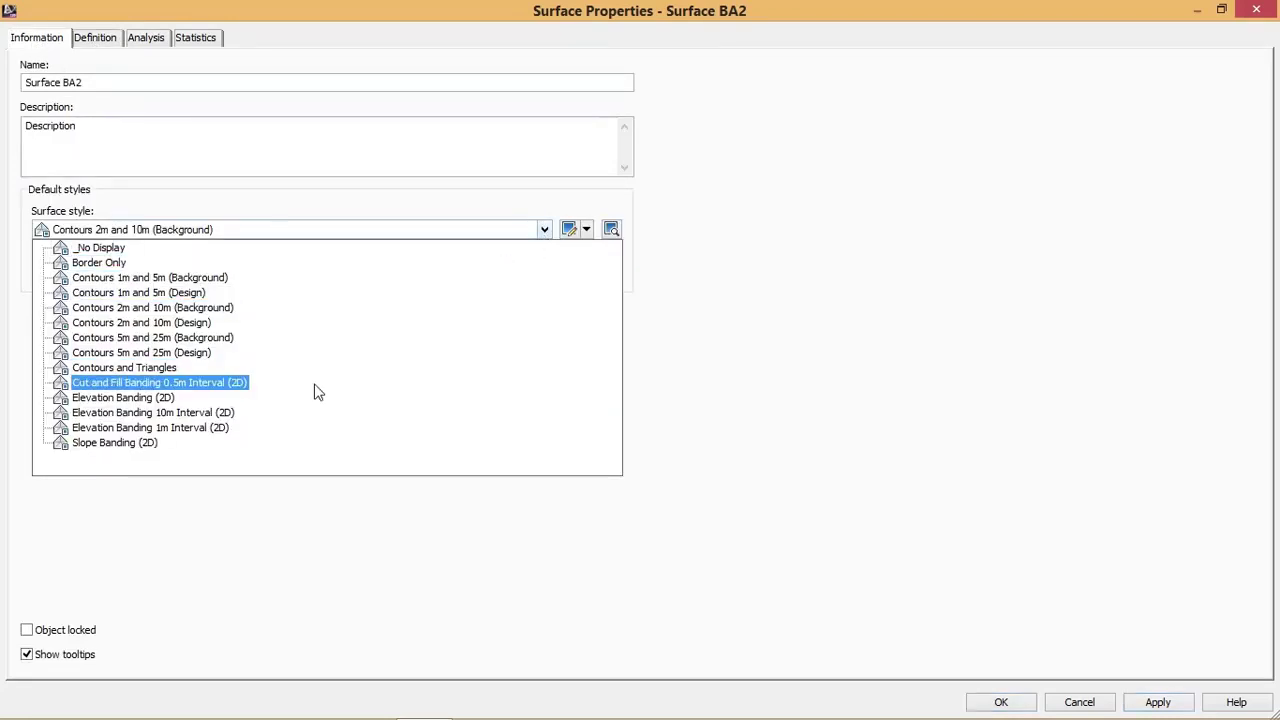
click(182, 414)
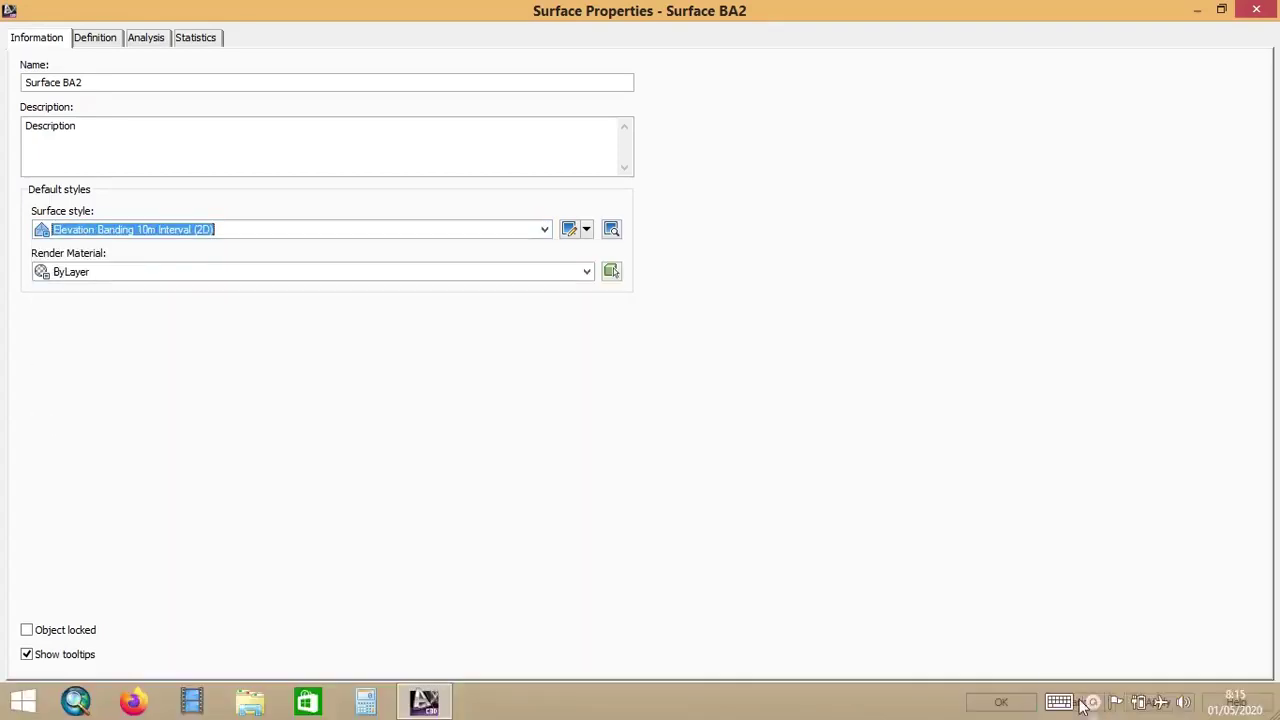
click(1002, 703)
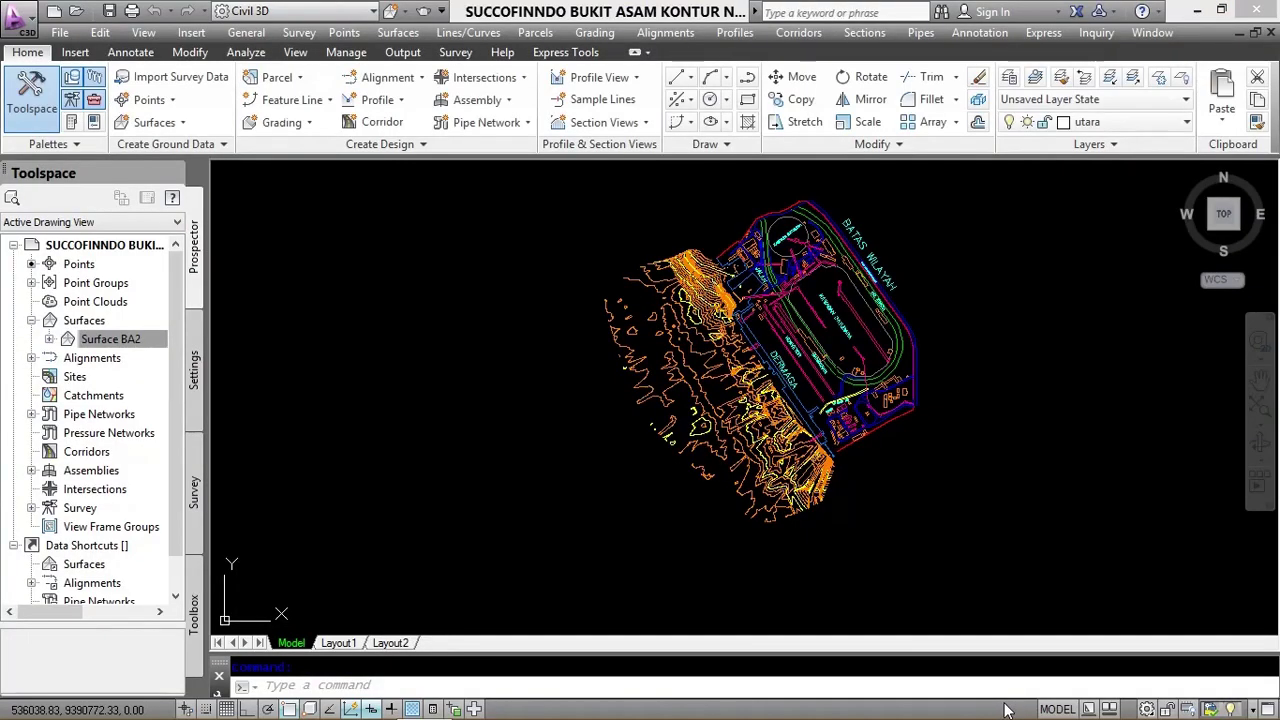
Examine the blue elevation bands of the surface along the DERMAGA quay and up to the light blue northern end
scroll(703, 352, up, 5)
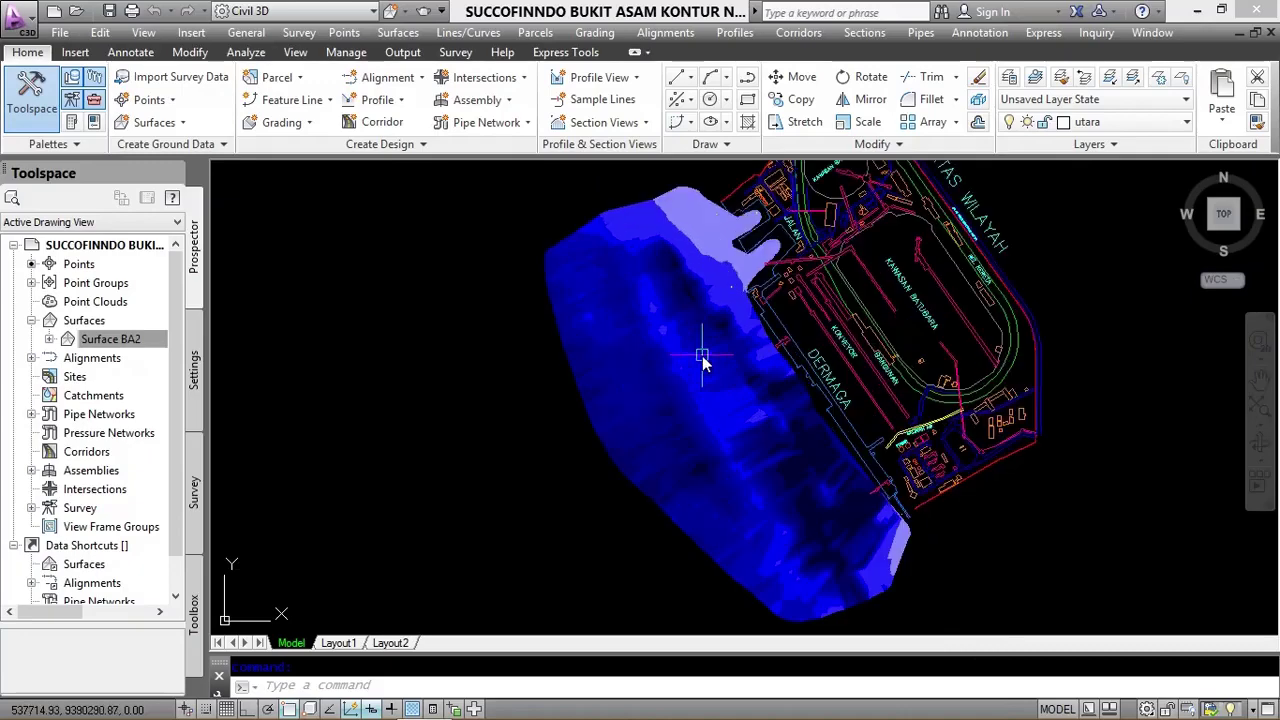
scroll(703, 358, up, 2)
scroll(820, 500, up, 3)
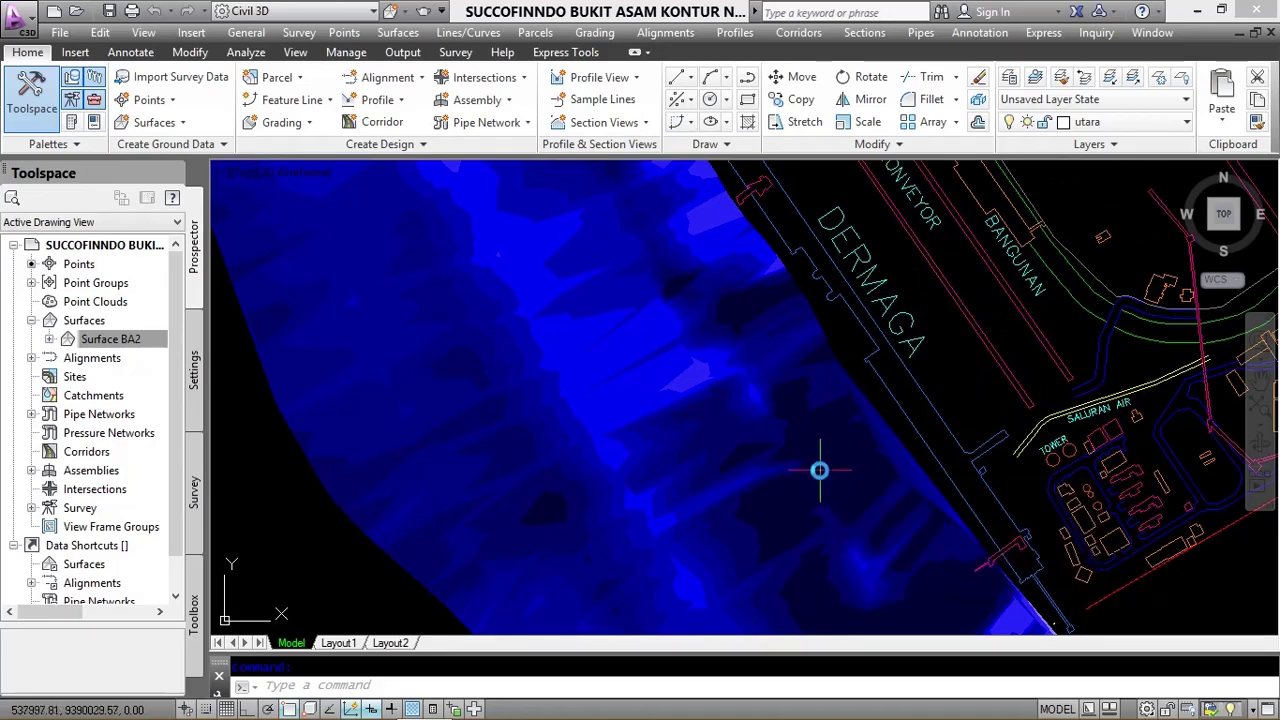
scroll(819, 470, down, 2)
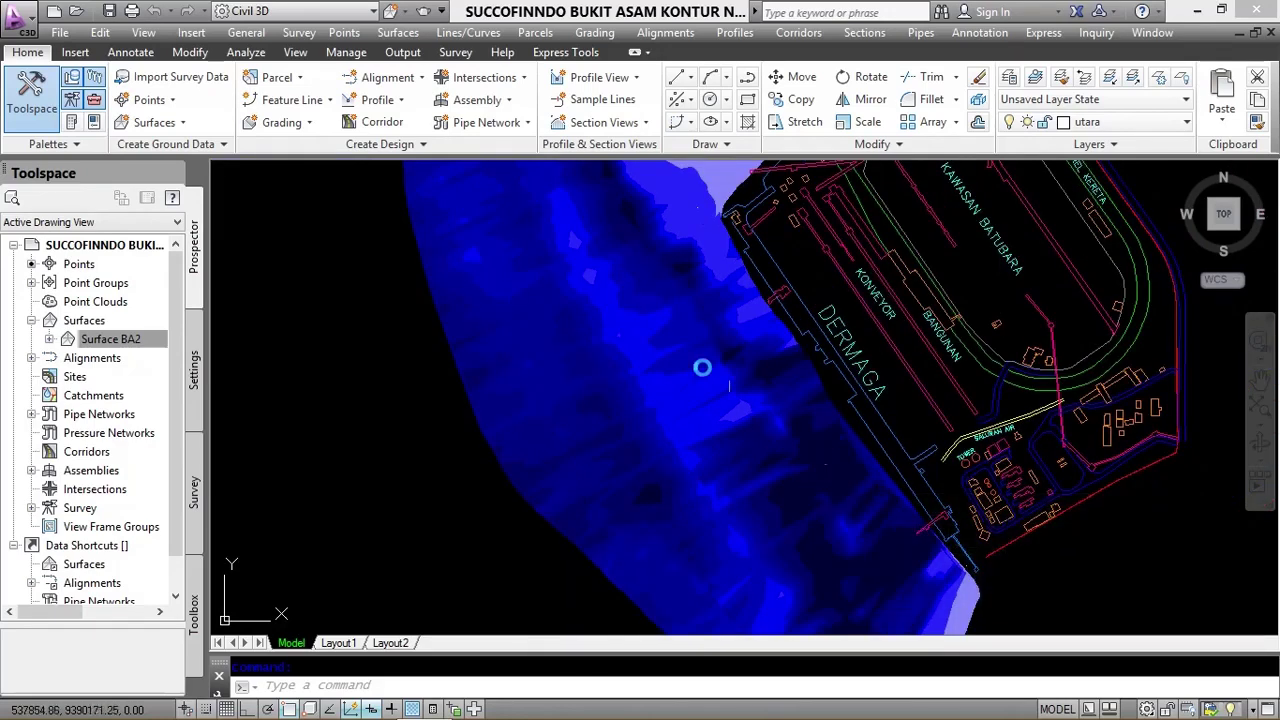
middle_drag(702, 368, 730, 553)
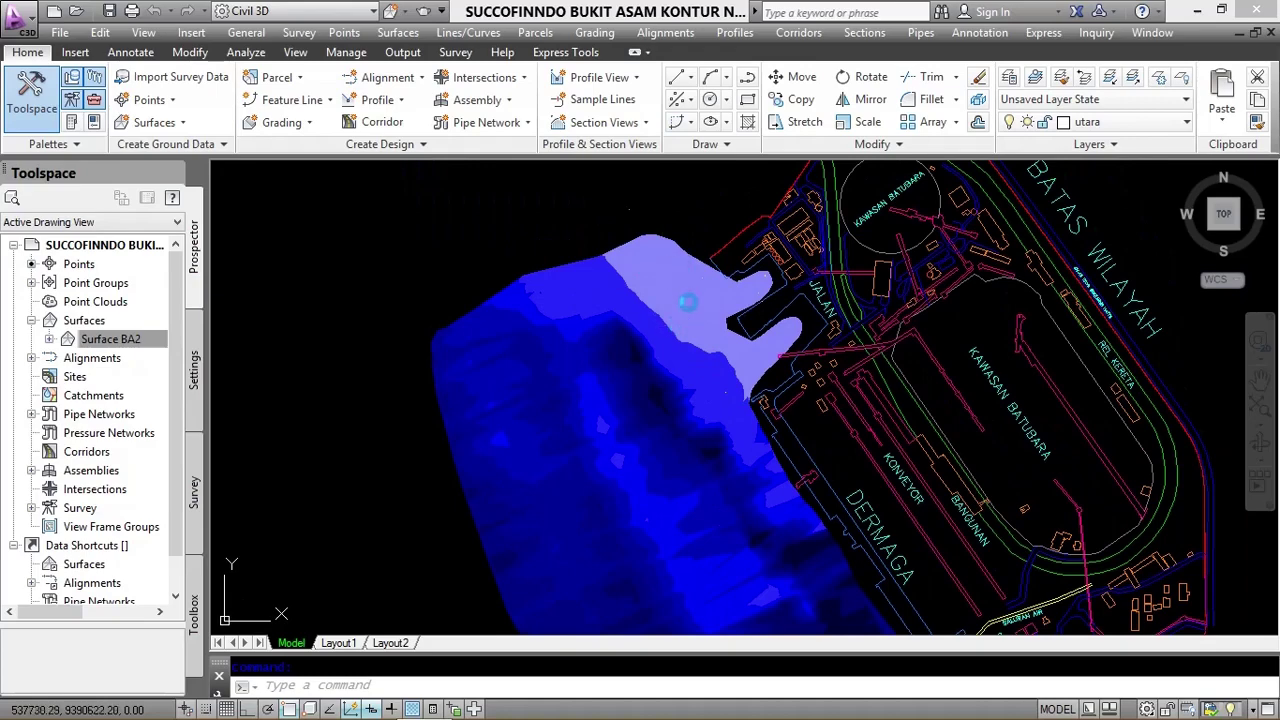
scroll(688, 302, up, 4)
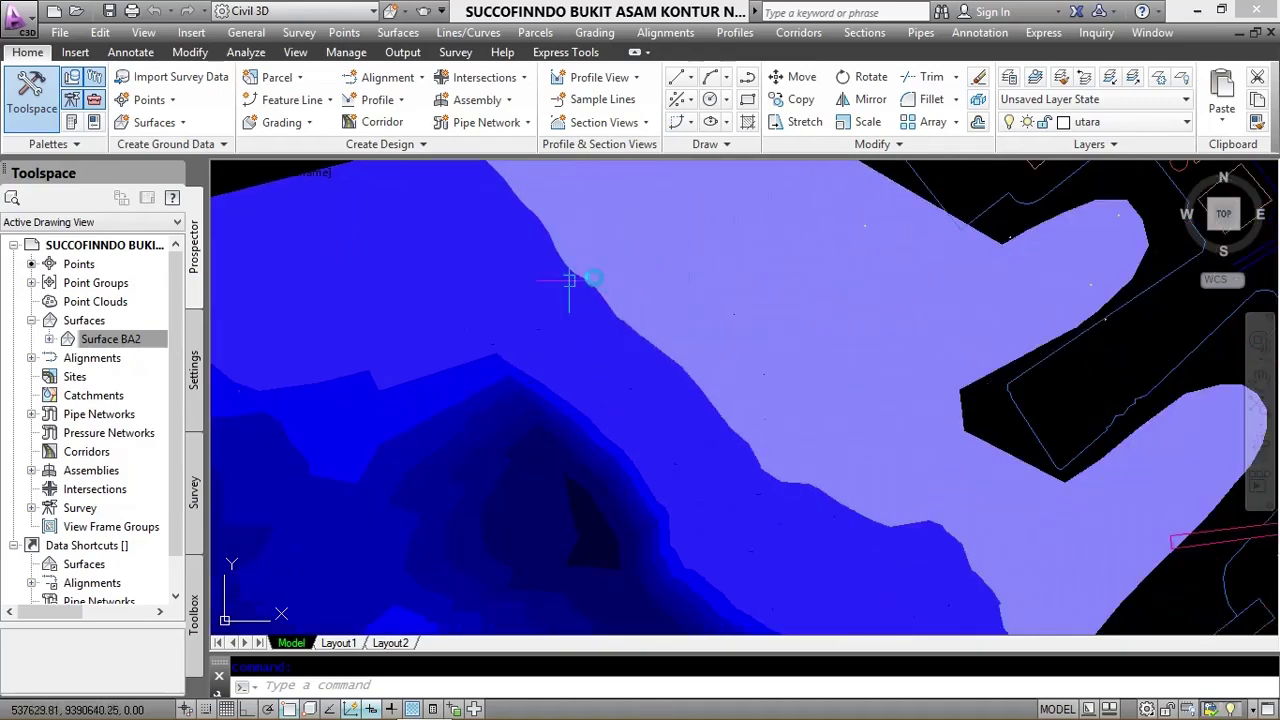
Add a dynamic Elevations legend table for Surface BA2 in the empty area northeast of the site plan
scroll(620, 300, down, 3)
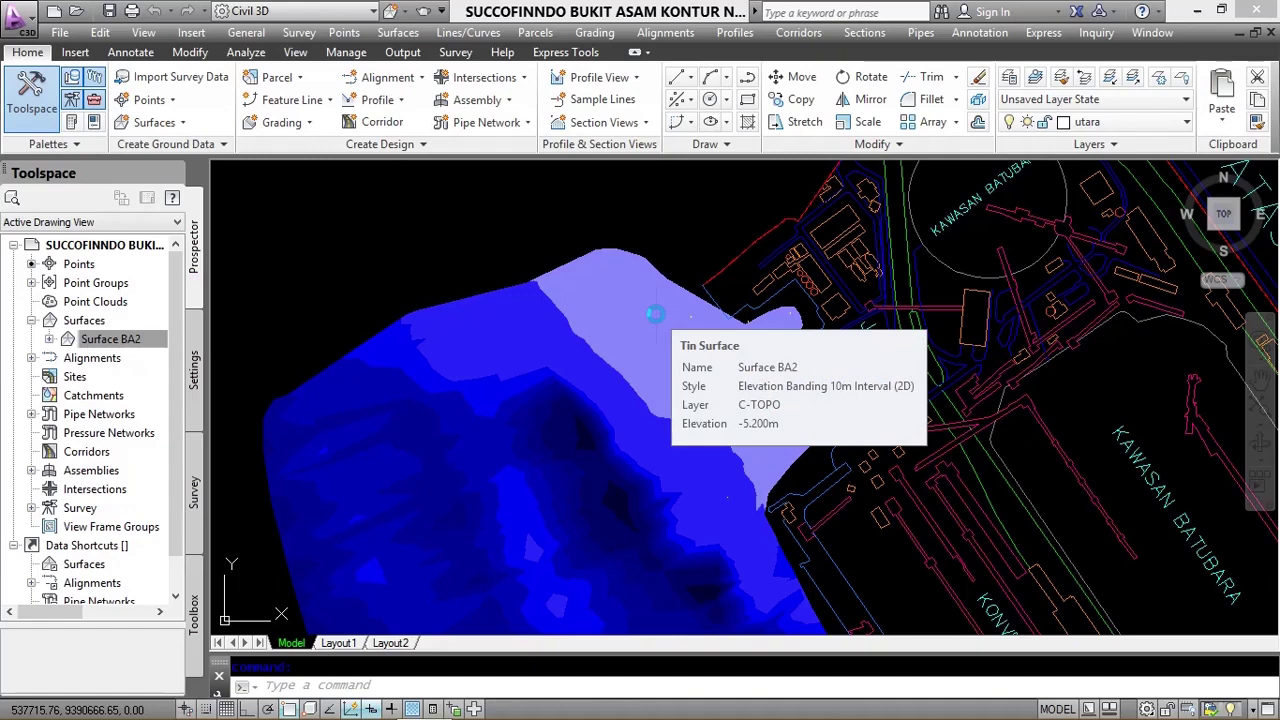
scroll(686, 290, down, 5)
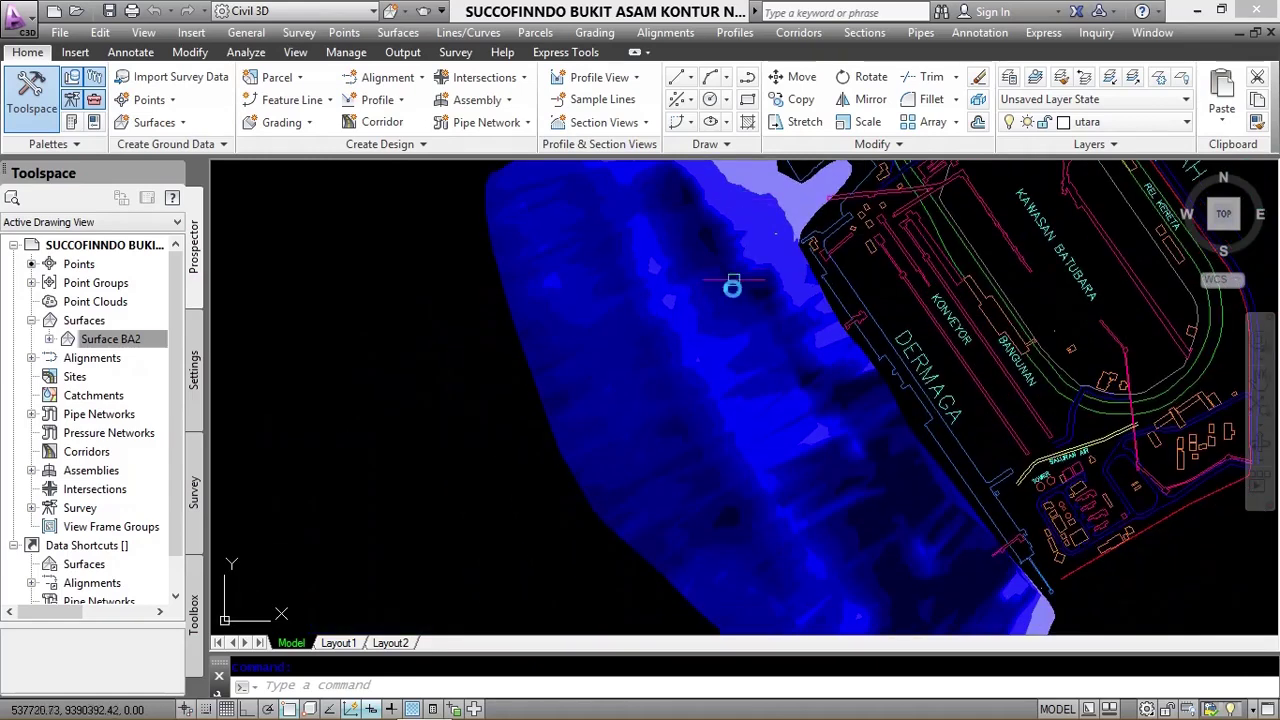
scroll(789, 361, down, 3)
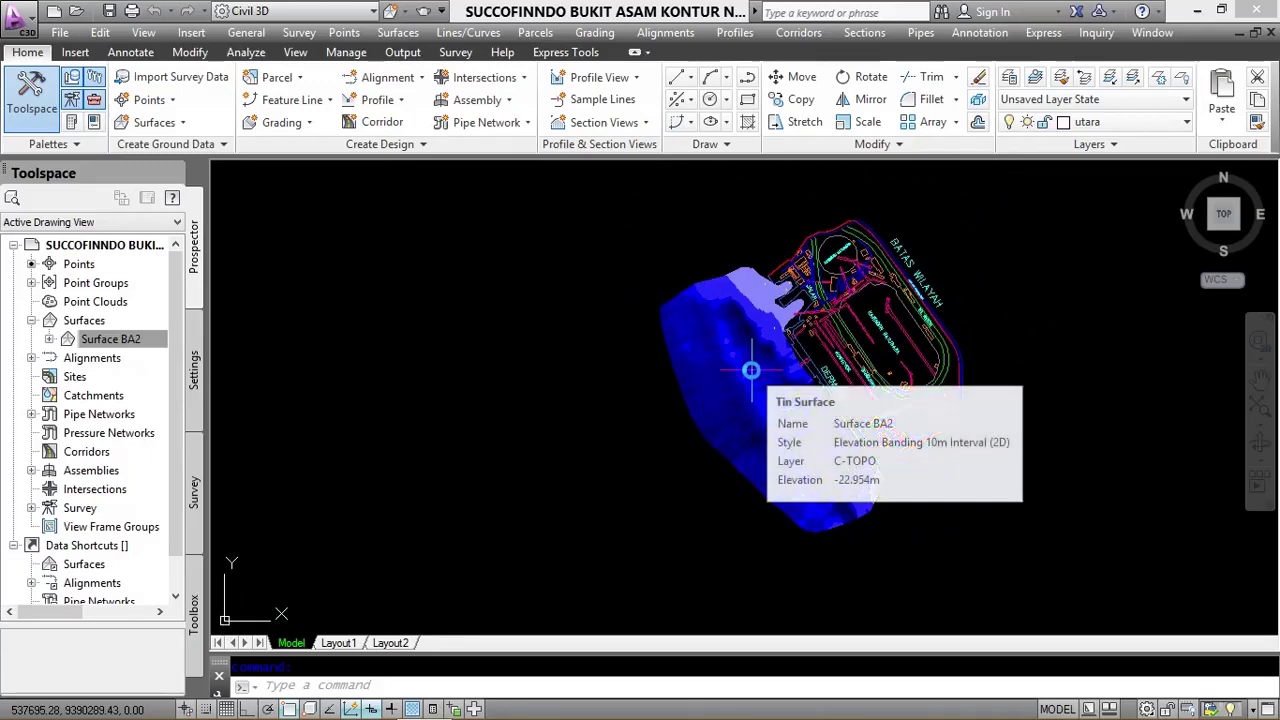
click(719, 384)
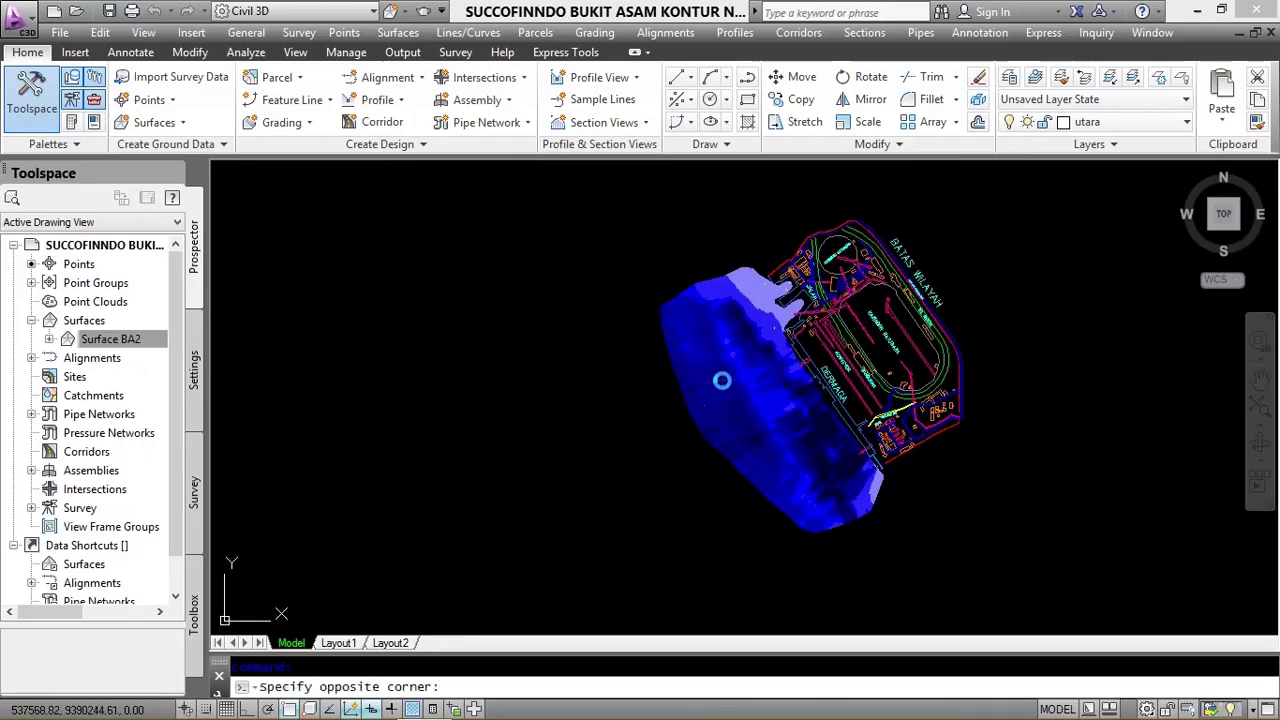
click(723, 560)
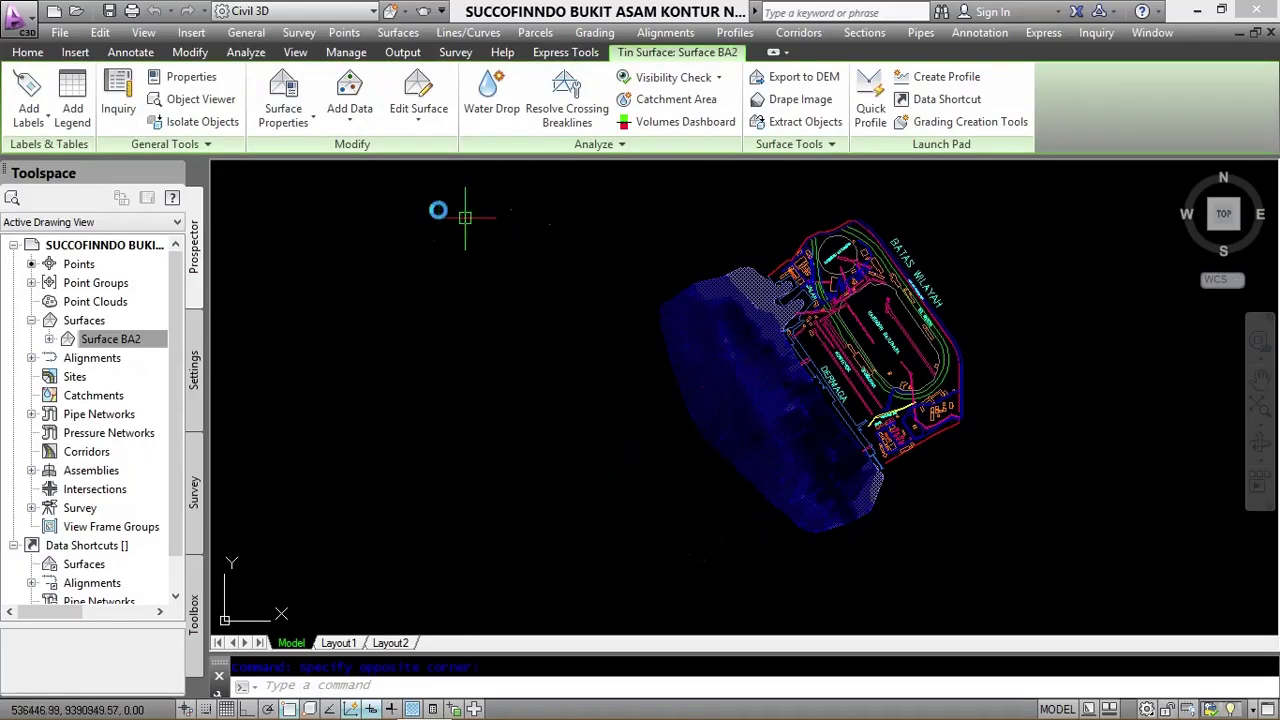
click(72, 100)
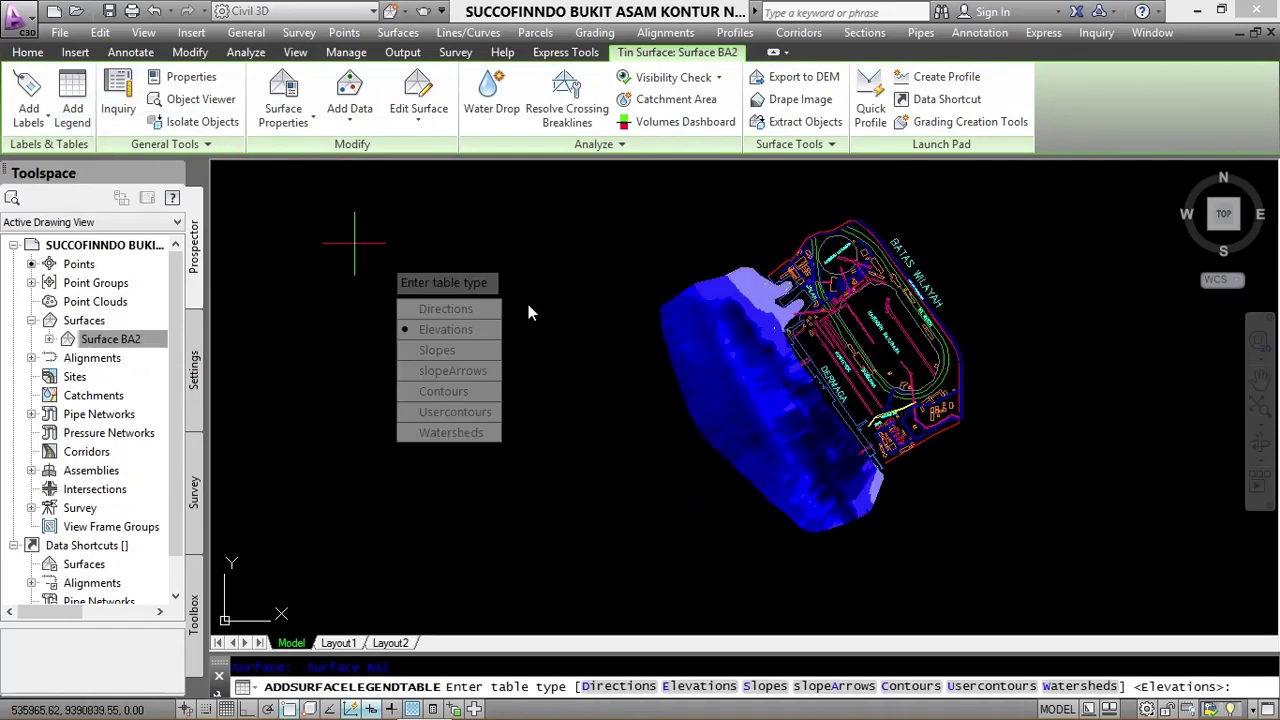
click(470, 330)
click(355, 274)
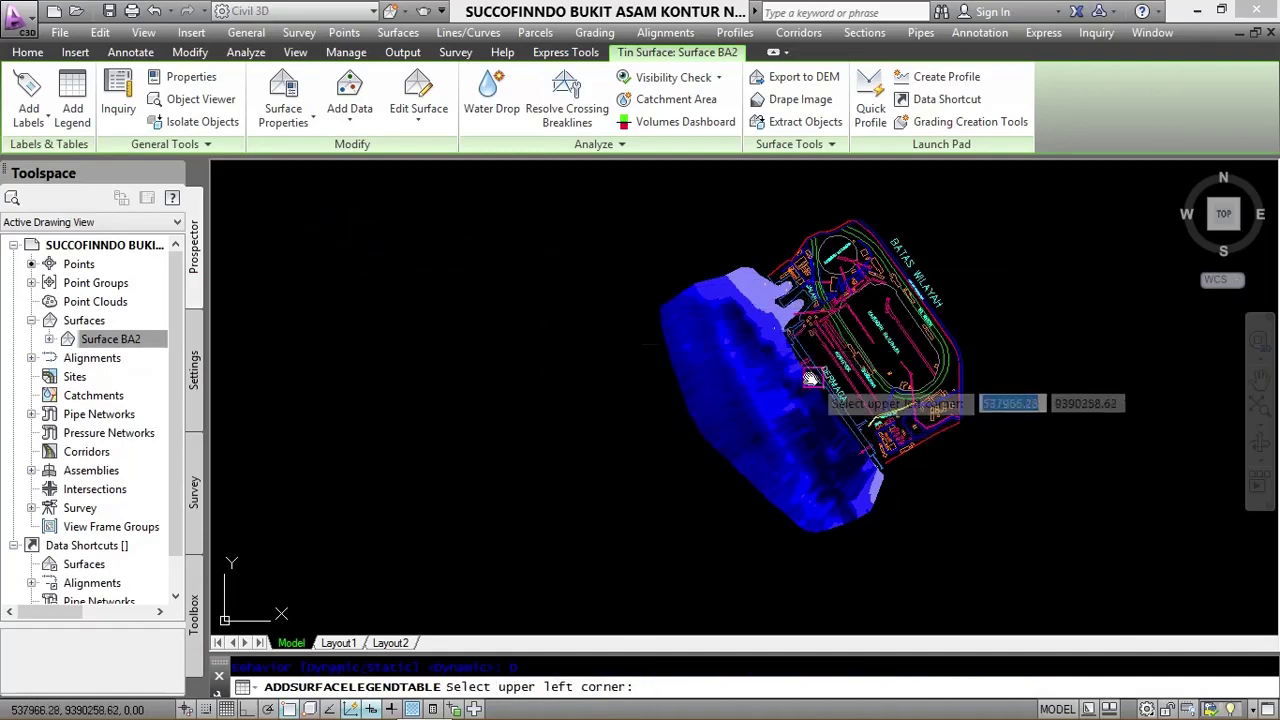
middle_drag(811, 377, 583, 387)
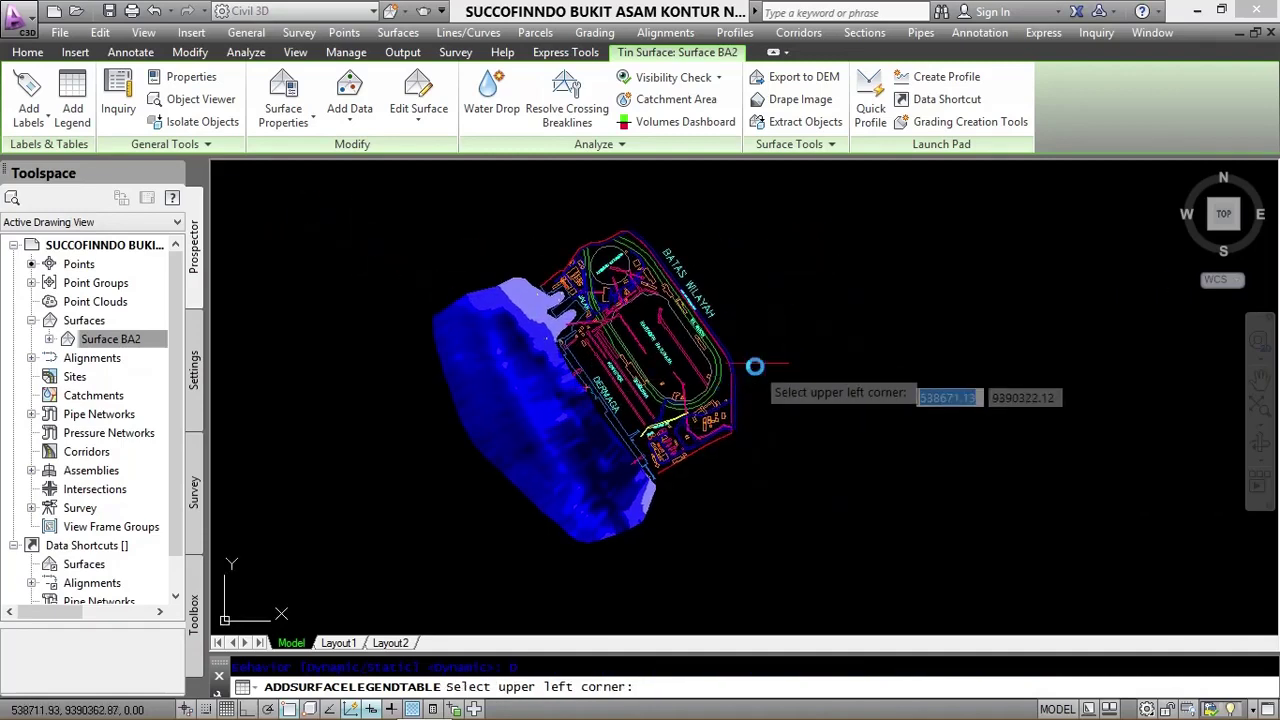
click(797, 266)
scroll(805, 310, up, 4)
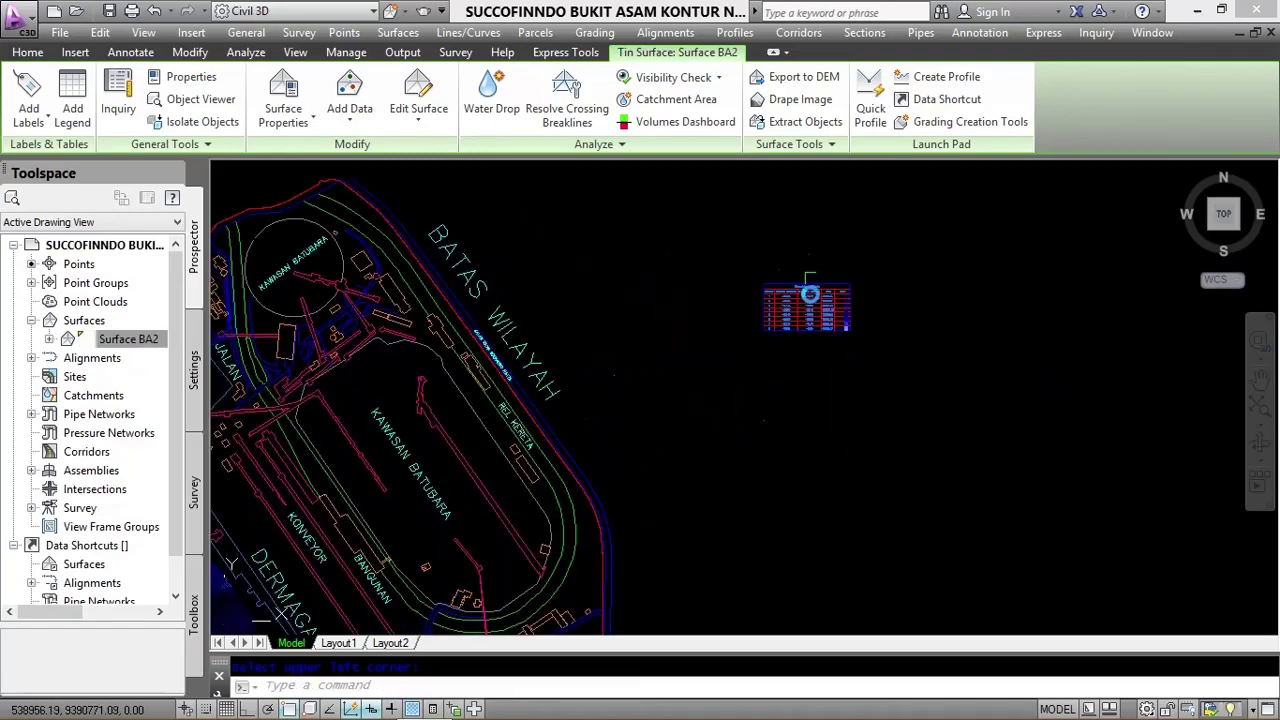
key(Escape)
Examine the elevation ranges, areas and colour swatches of all rows in the Elevations table
scroll(749, 266, up, 6)
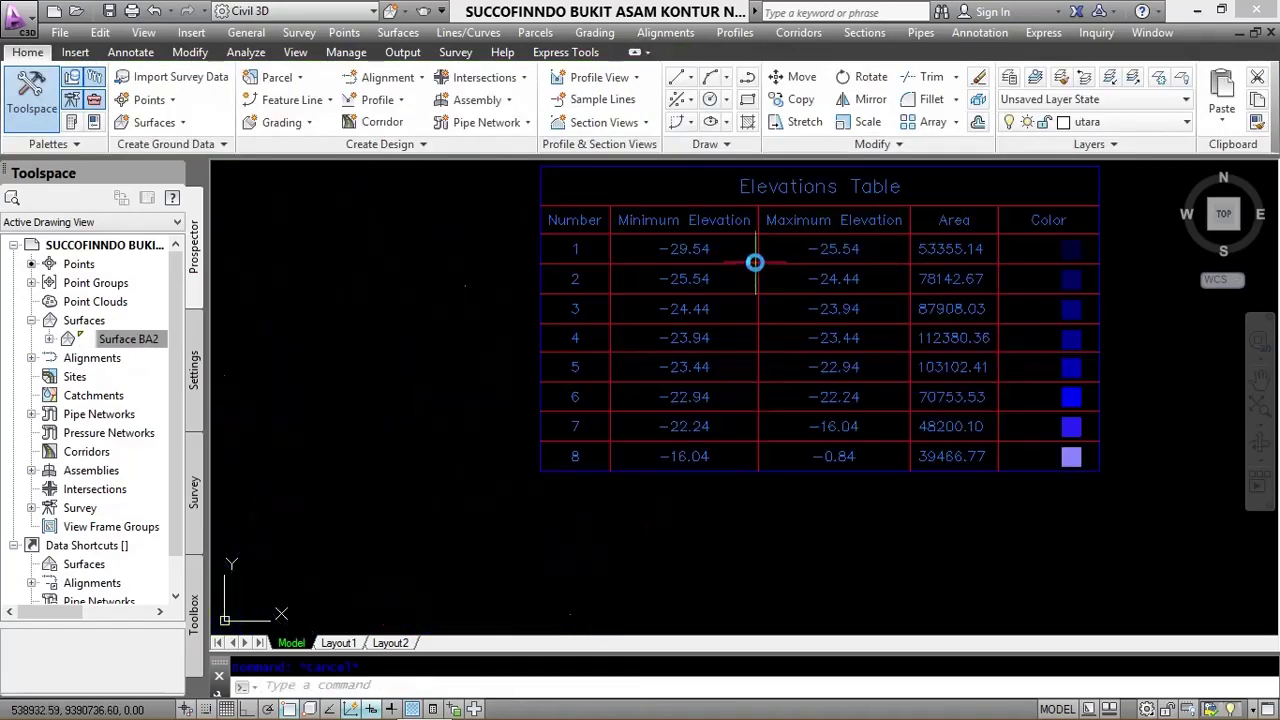
middle_drag(851, 272, 837, 293)
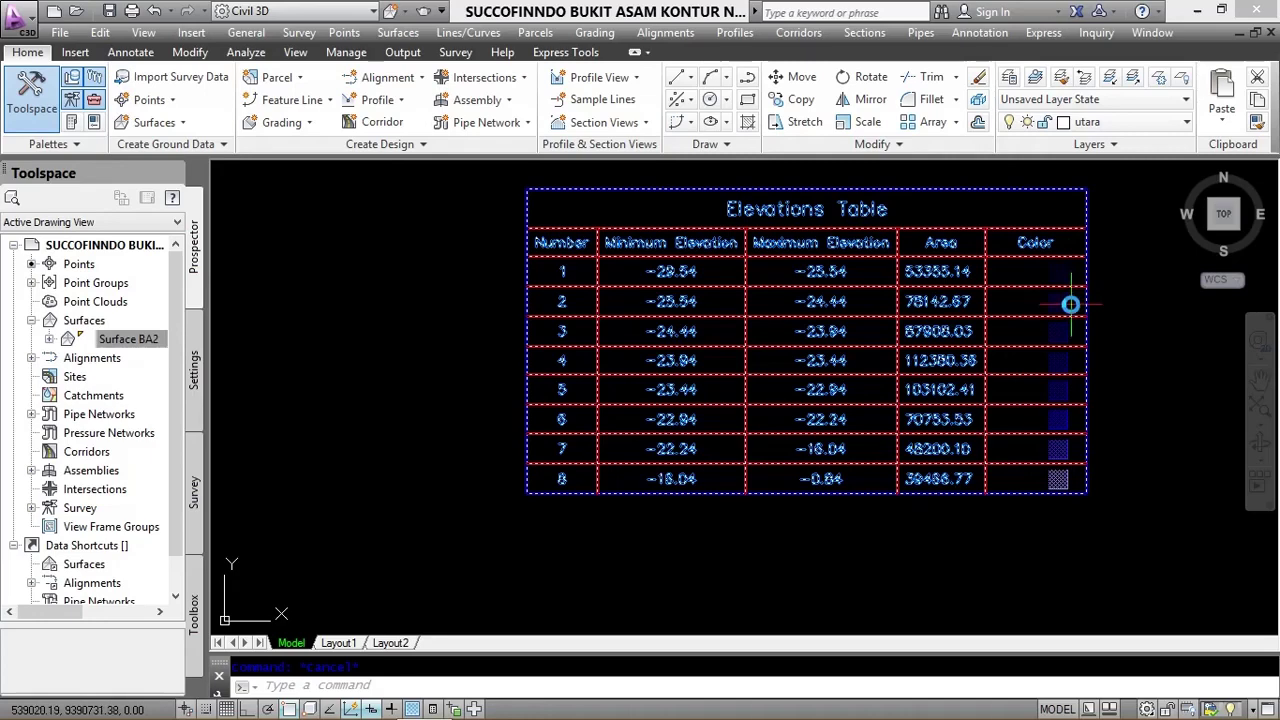
scroll(1034, 491, up, 2)
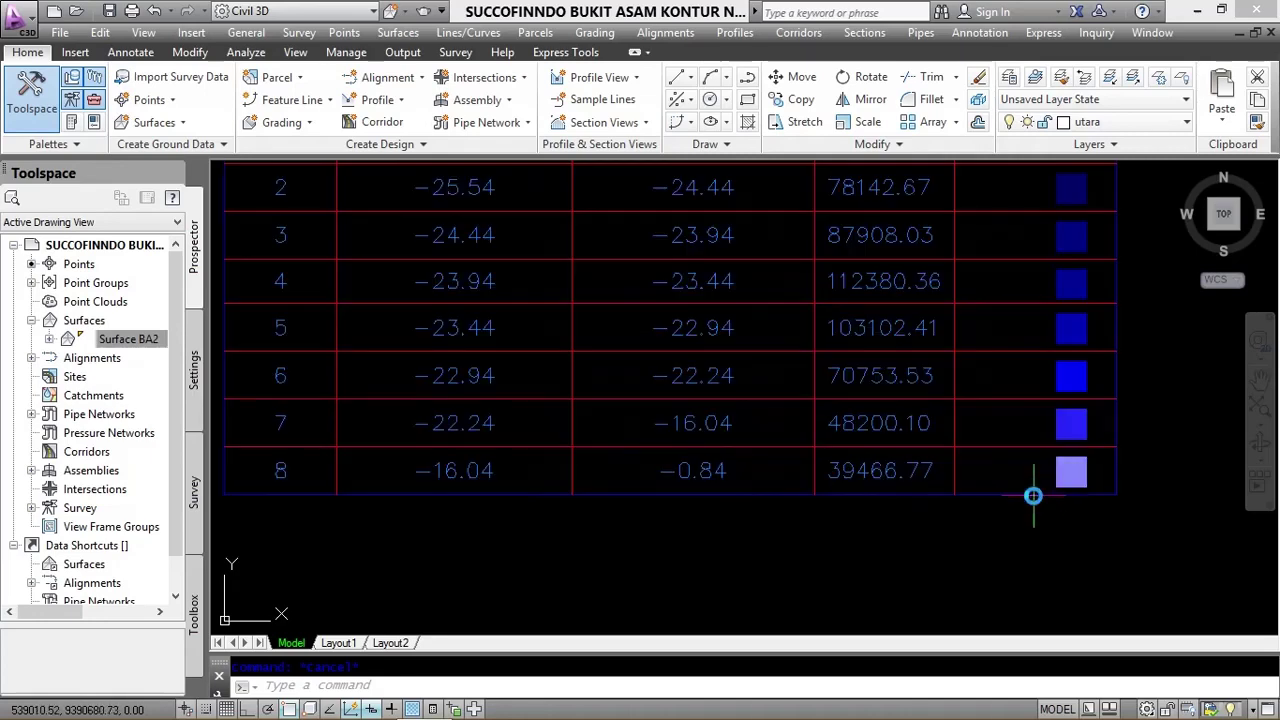
scroll(821, 469, down, 5)
scroll(866, 449, up, 2)
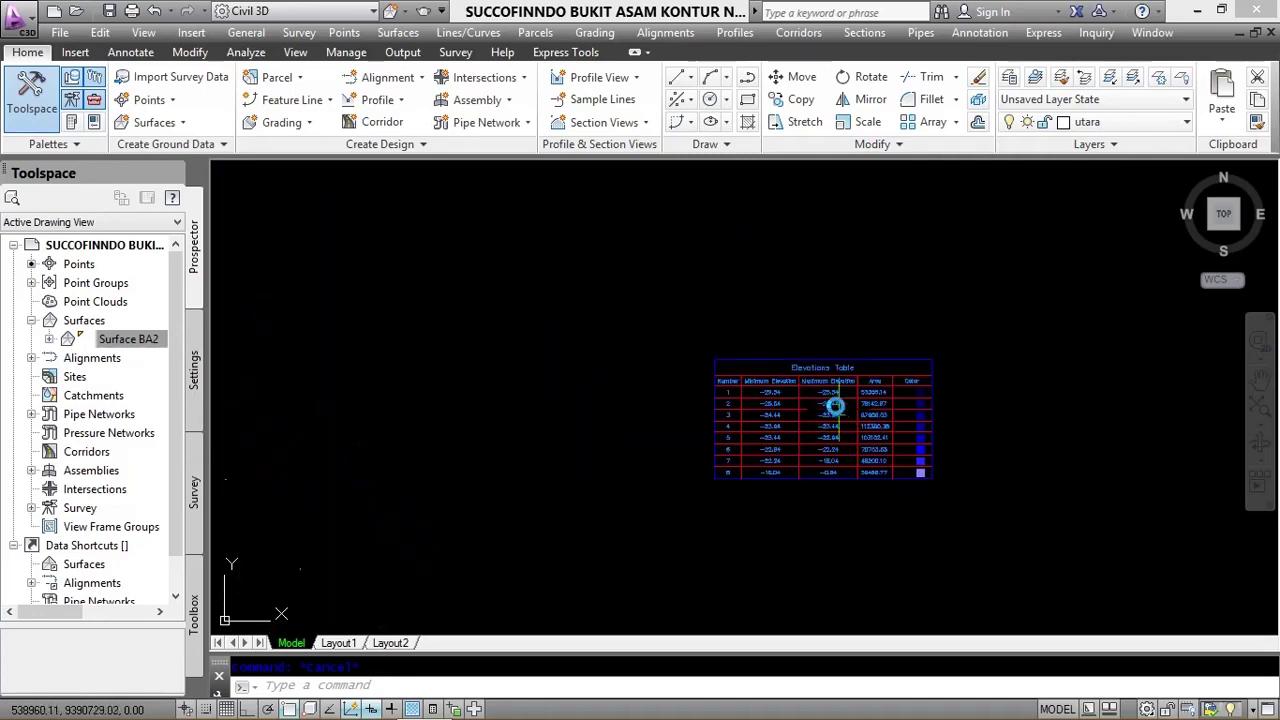
Enlarge the Elevations table to a readable size and move it beside the northeastern edge of the site plan
scroll(829, 403, down, 2)
scroll(809, 403, down, 4)
scroll(837, 434, up, 4)
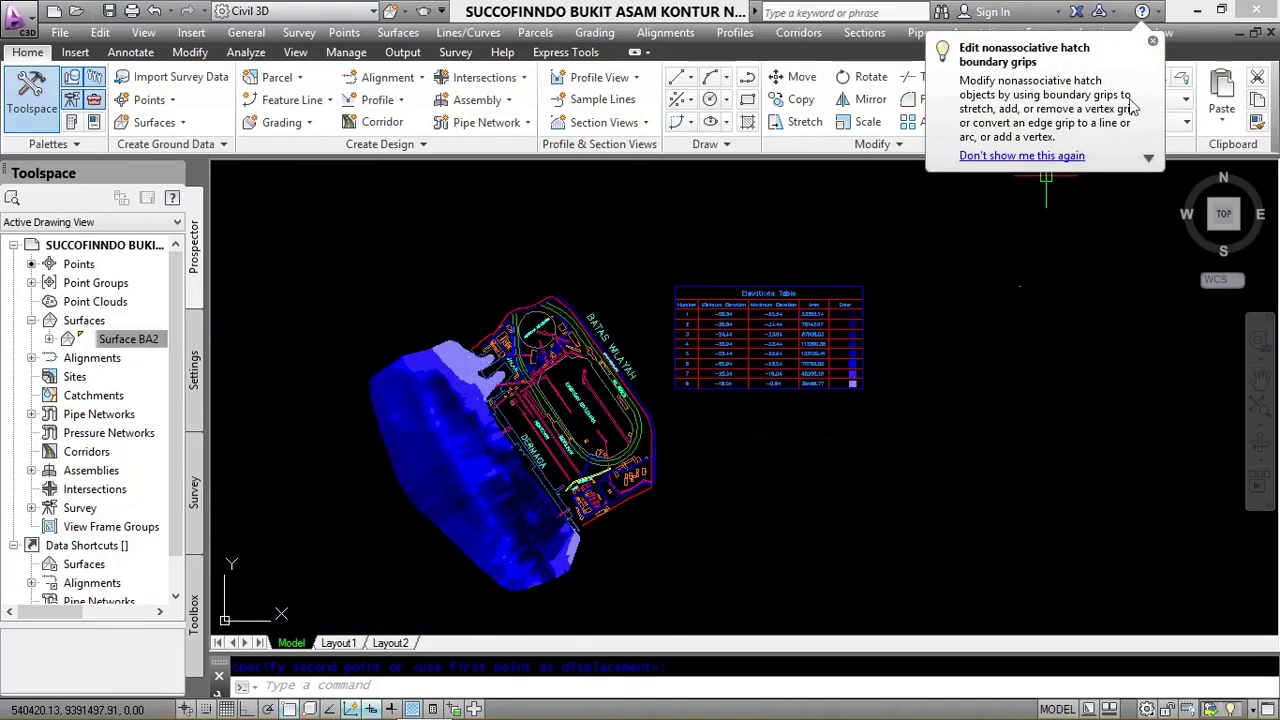
click(1153, 43)
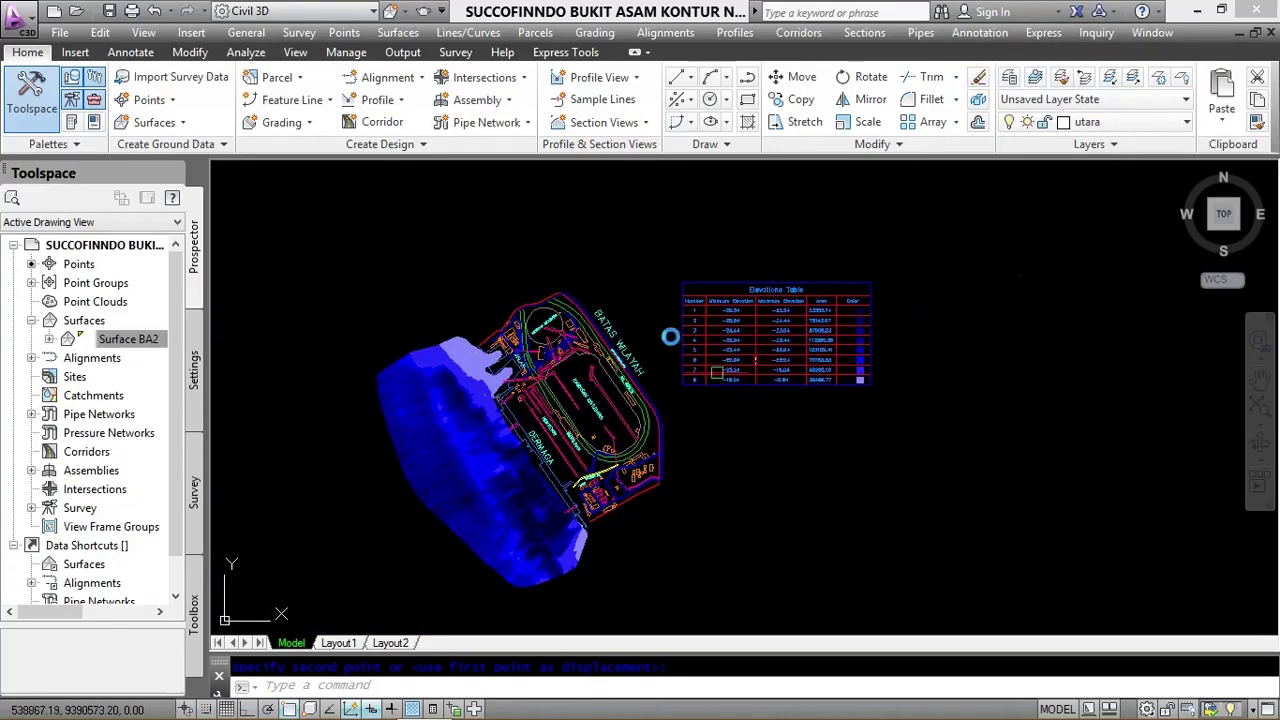
middle_drag(666, 333, 807, 316)
mouse_move(728, 443)
middle_down()
mouse_move(811, 409)
mouse_move(791, 420)
middle_up()
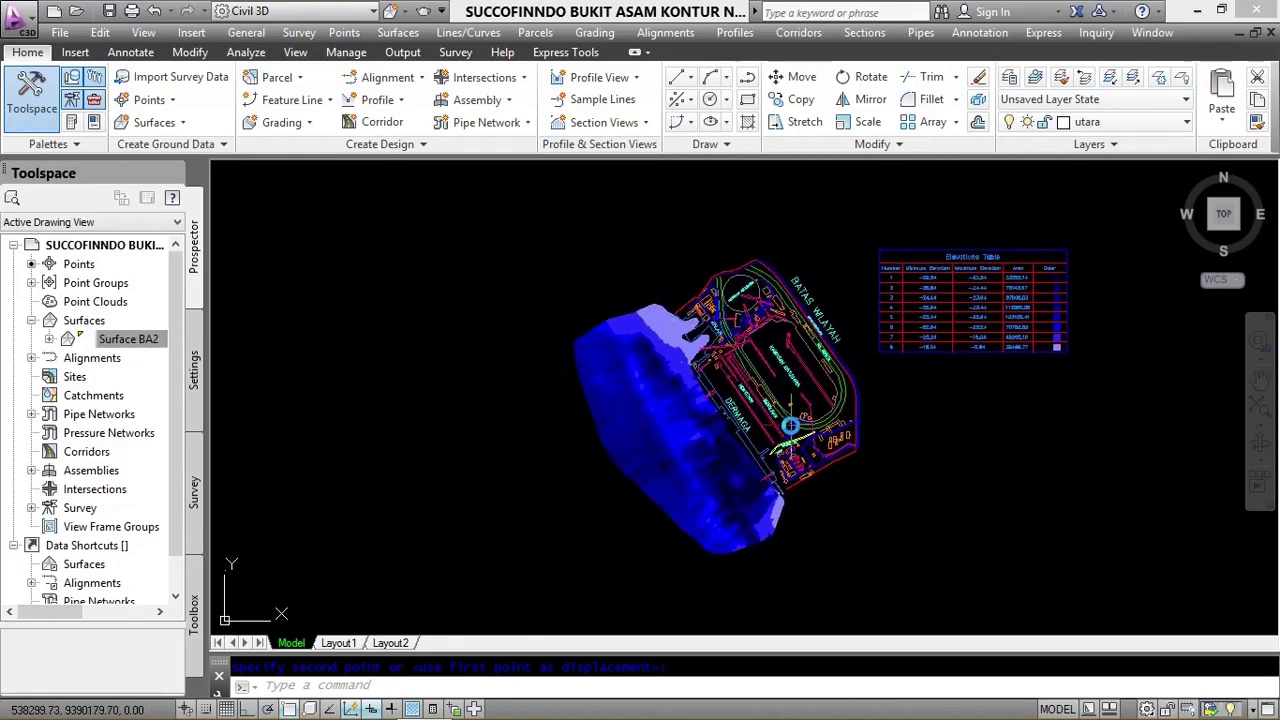
middle_drag(896, 412, 872, 422)
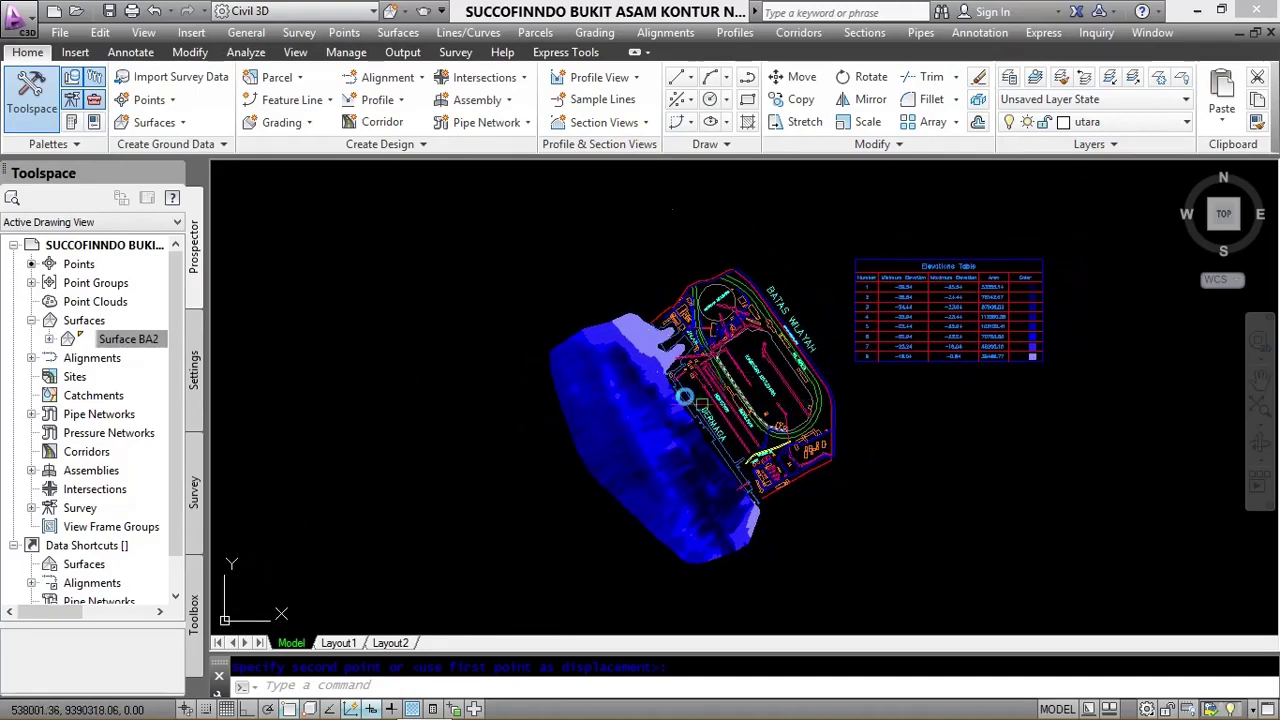